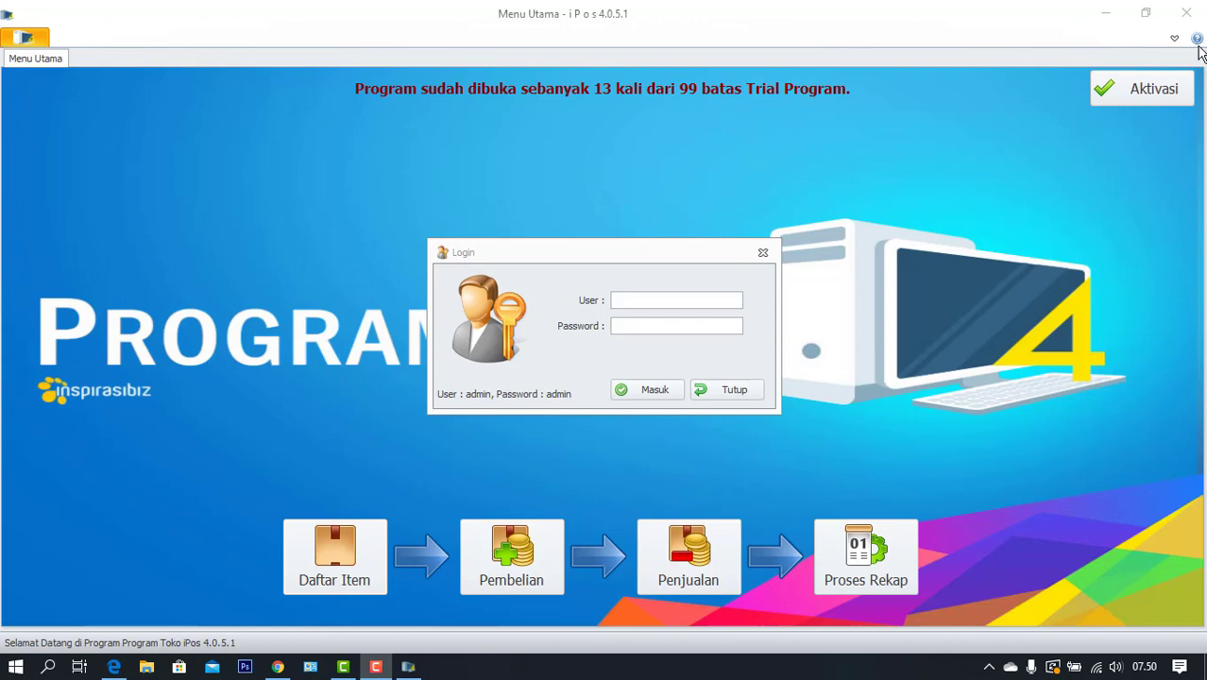
Log in to the latihan database with the admin account and its password
{"action": "left_click", "coordinate": [684, 296]}
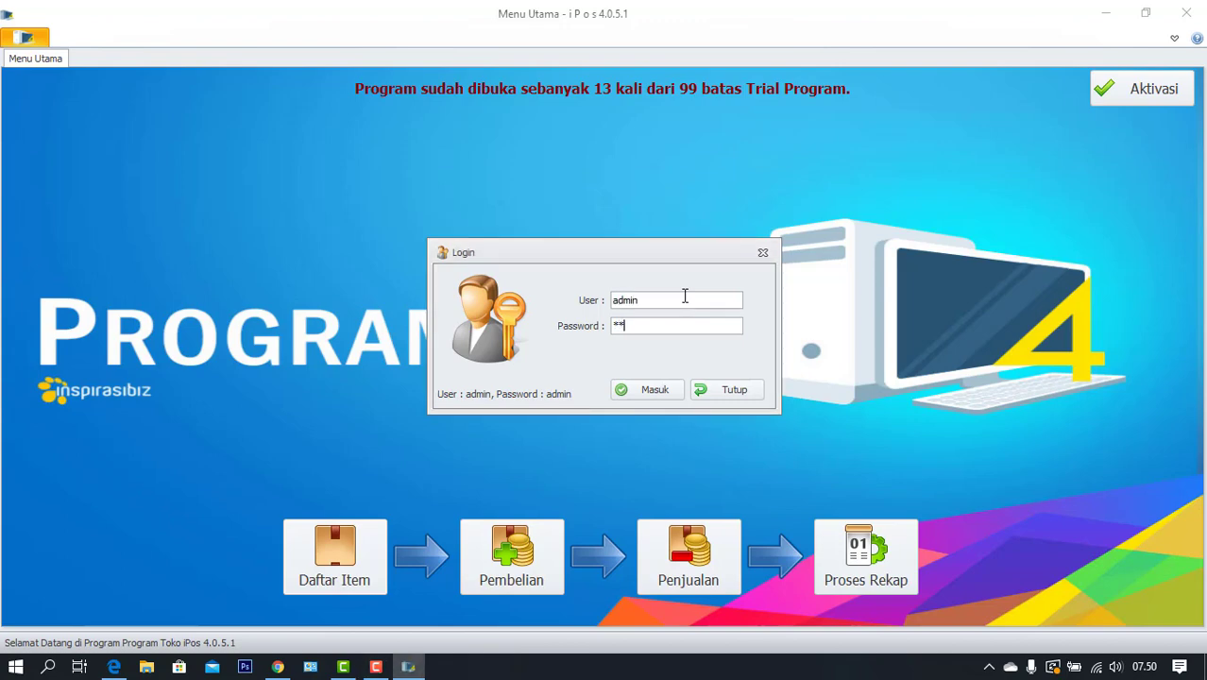
{"action": "left_click", "coordinate": [665, 392]}
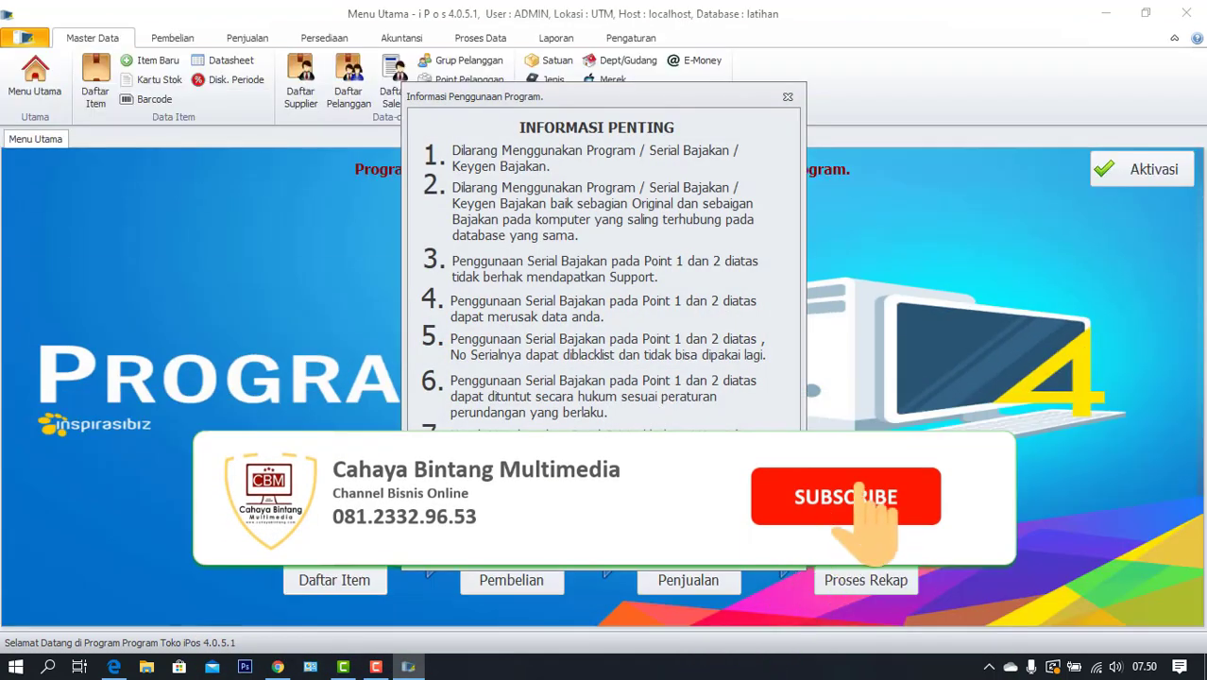
Open the Backup Database window from Pengaturan and browse for a save location
{"action": "left_click", "coordinate": [630, 40]}
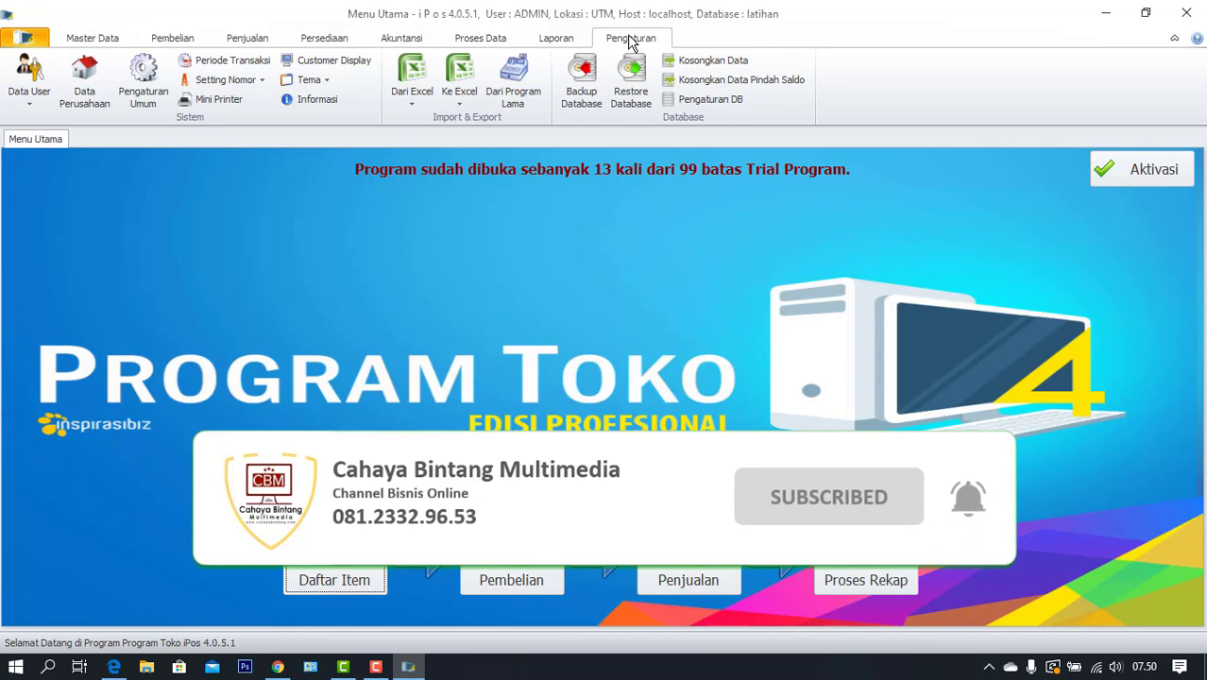
{"action": "left_click", "coordinate": [584, 90]}
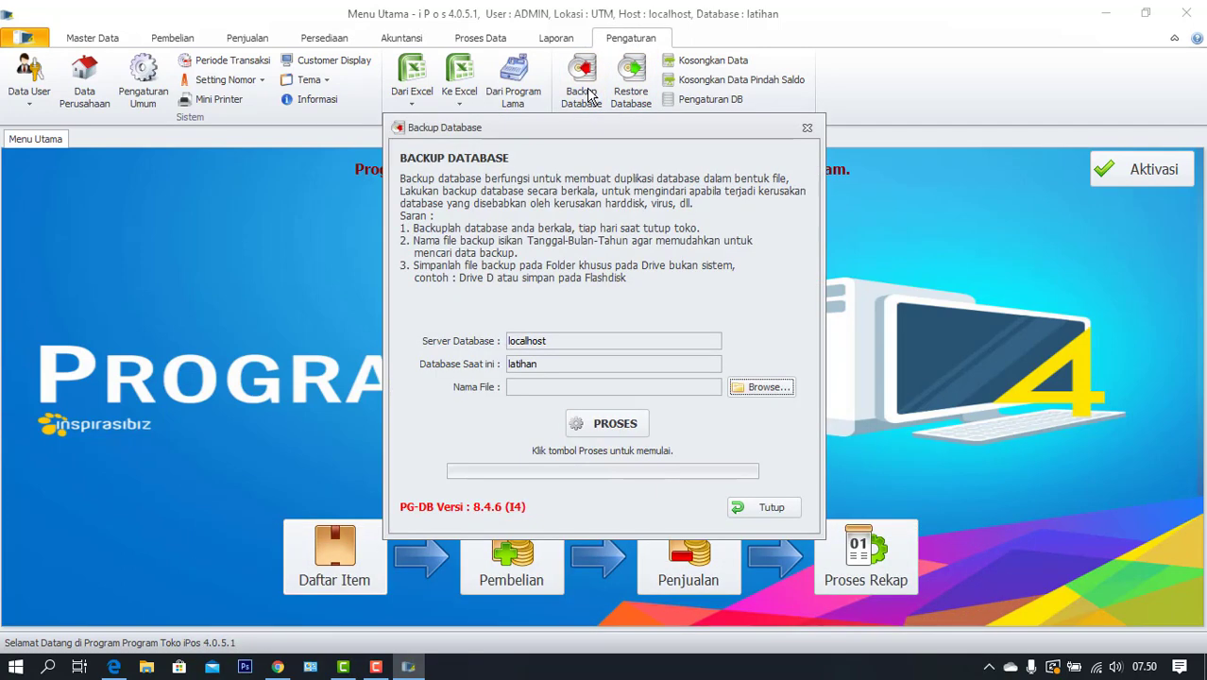
{"action": "left_click", "coordinate": [761, 388]}
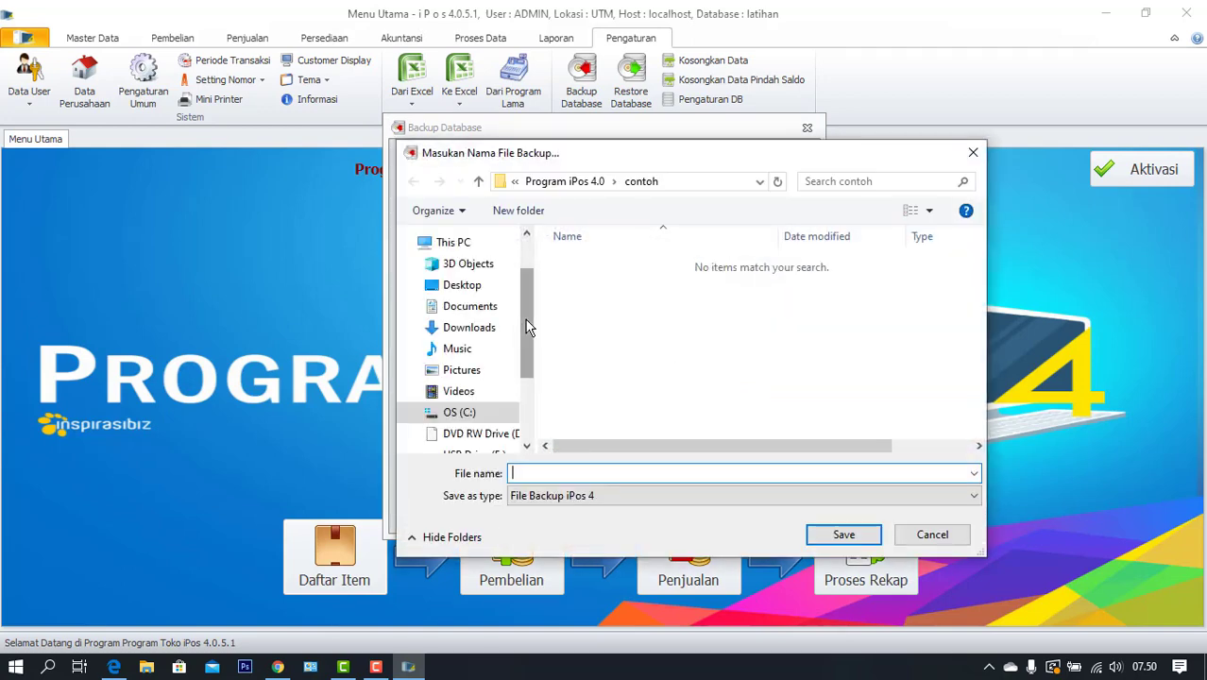
Create a new folder named 'backup' on USB Drive (E:) and open it
{"action": "left_click_drag", "start_coordinate": [529, 327], "coordinate": [528, 391]}
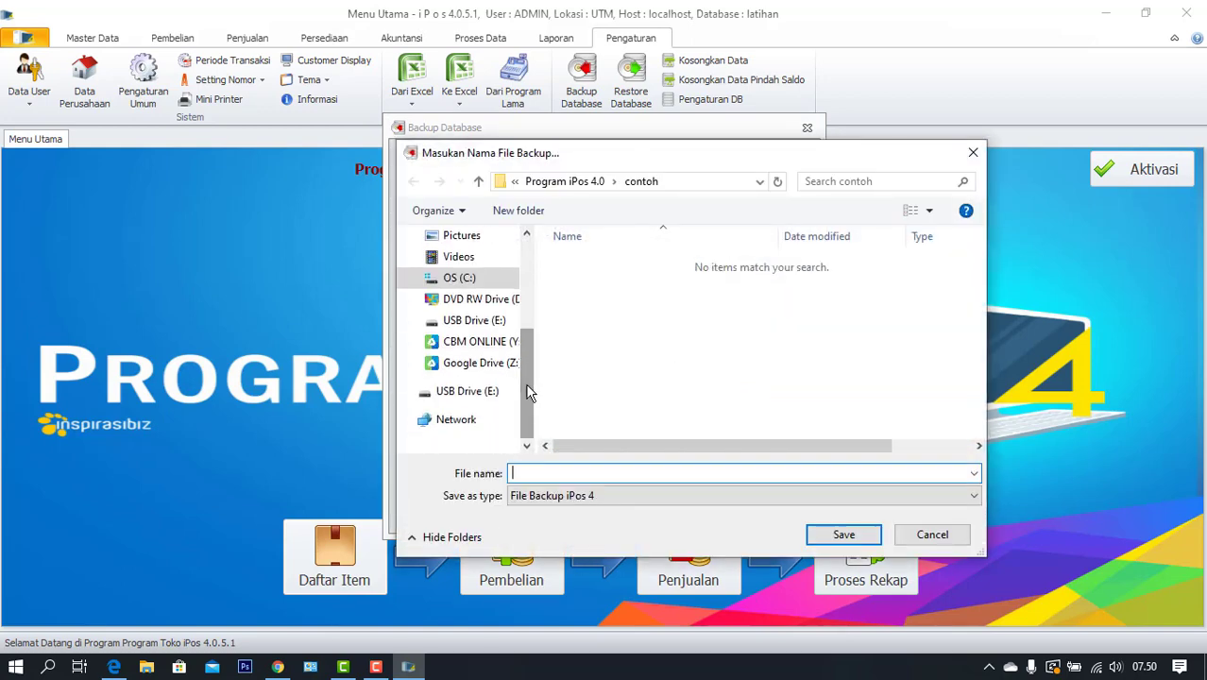
{"action": "left_click", "coordinate": [471, 391]}
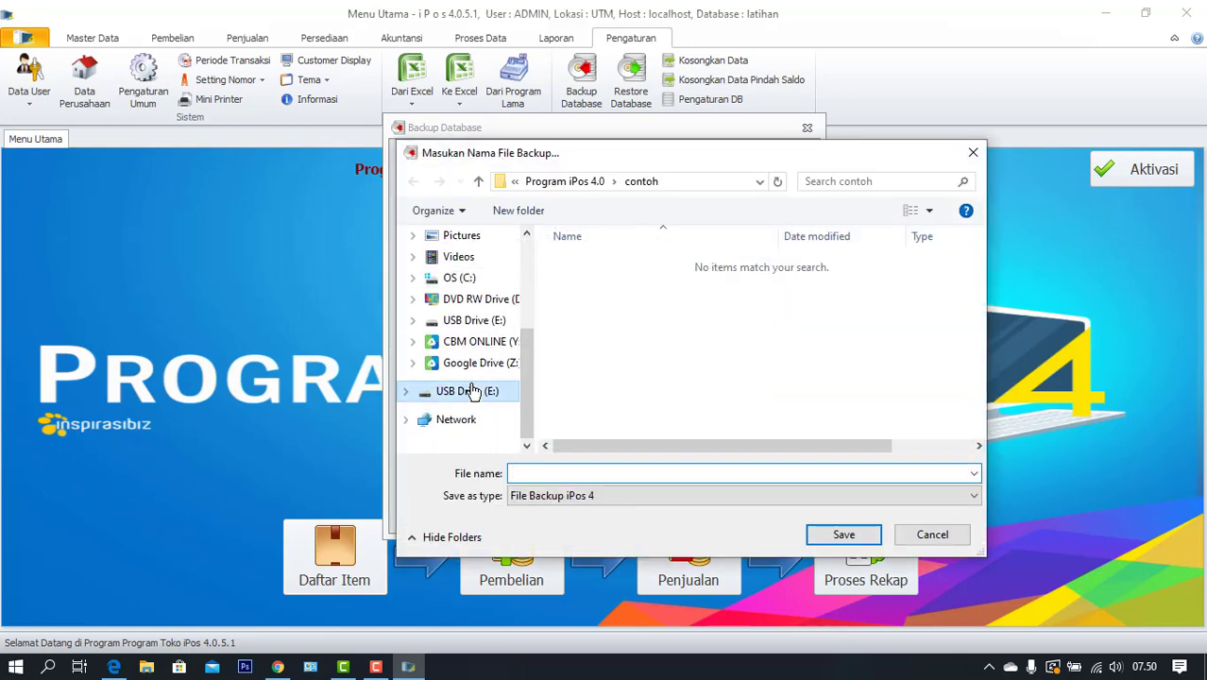
{"action": "left_click", "coordinate": [524, 219]}
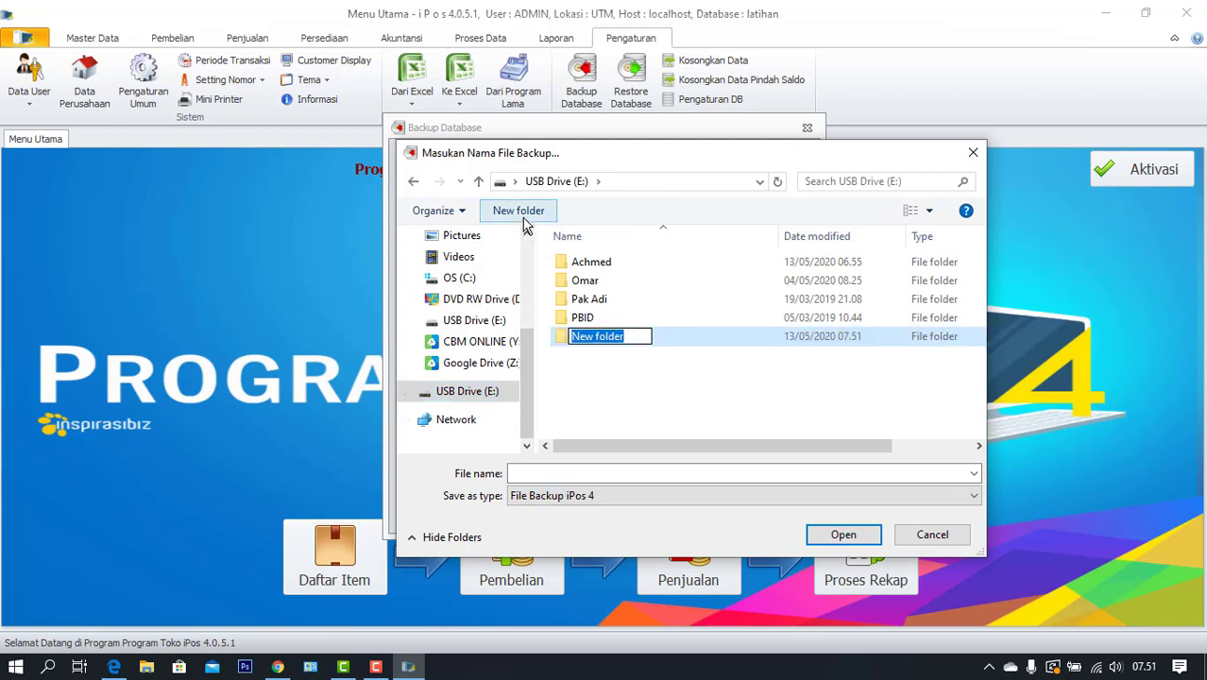
{"action": "type", "text": "backu"}
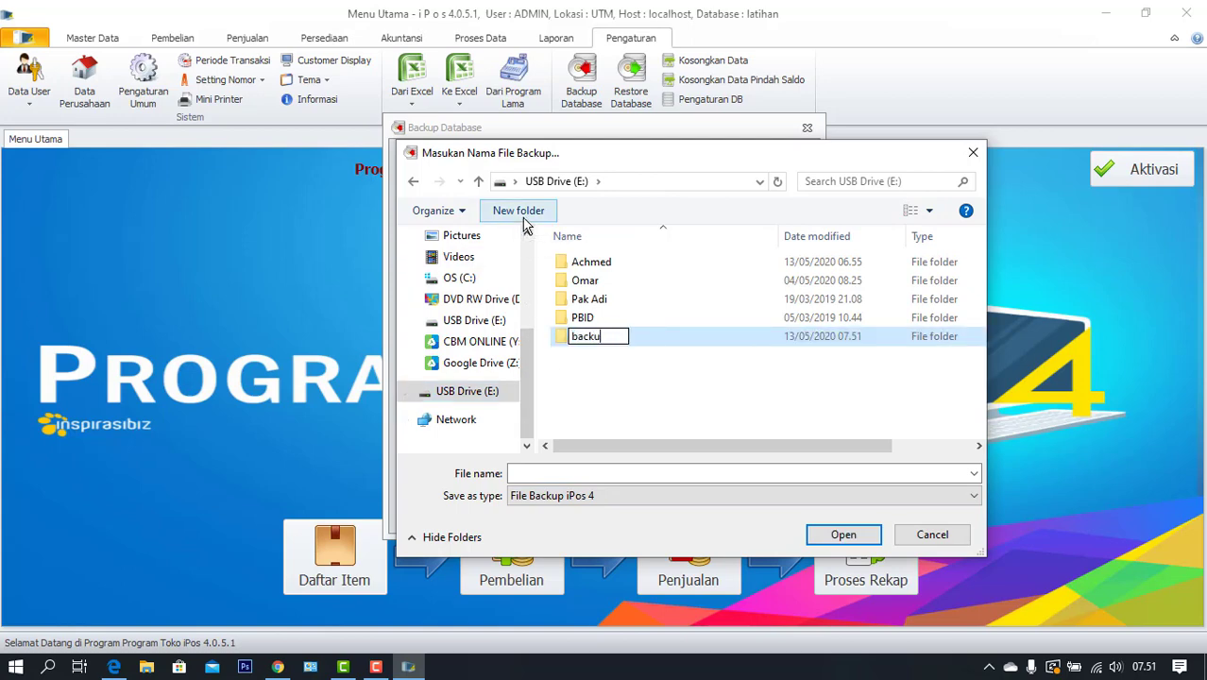
{"action": "type", "text": "p"}
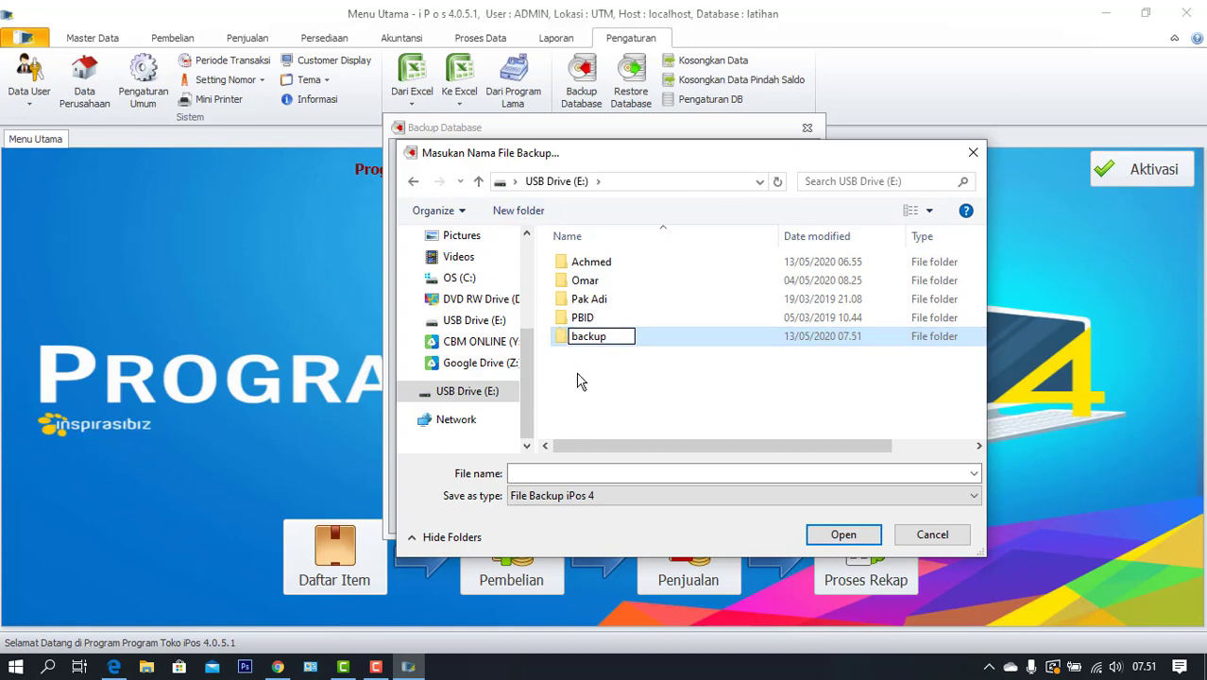
{"action": "left_click", "coordinate": [578, 378]}
{"action": "double_click", "coordinate": [582, 343]}
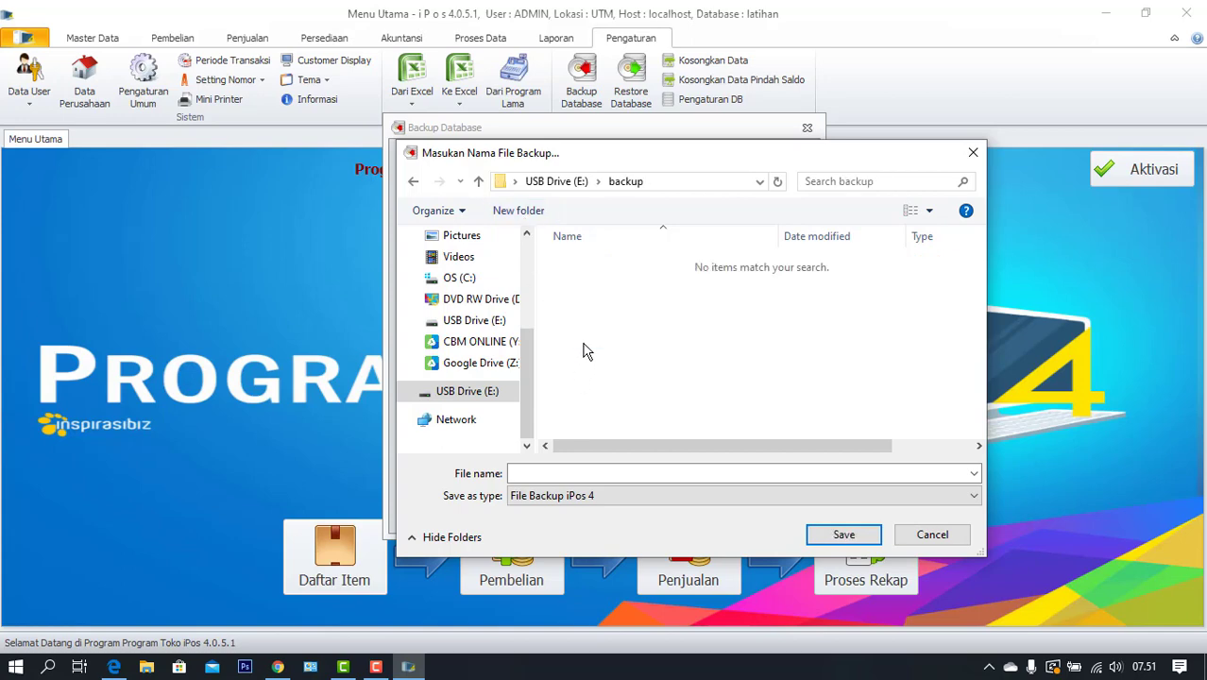
{"action": "left_click", "coordinate": [560, 472]}
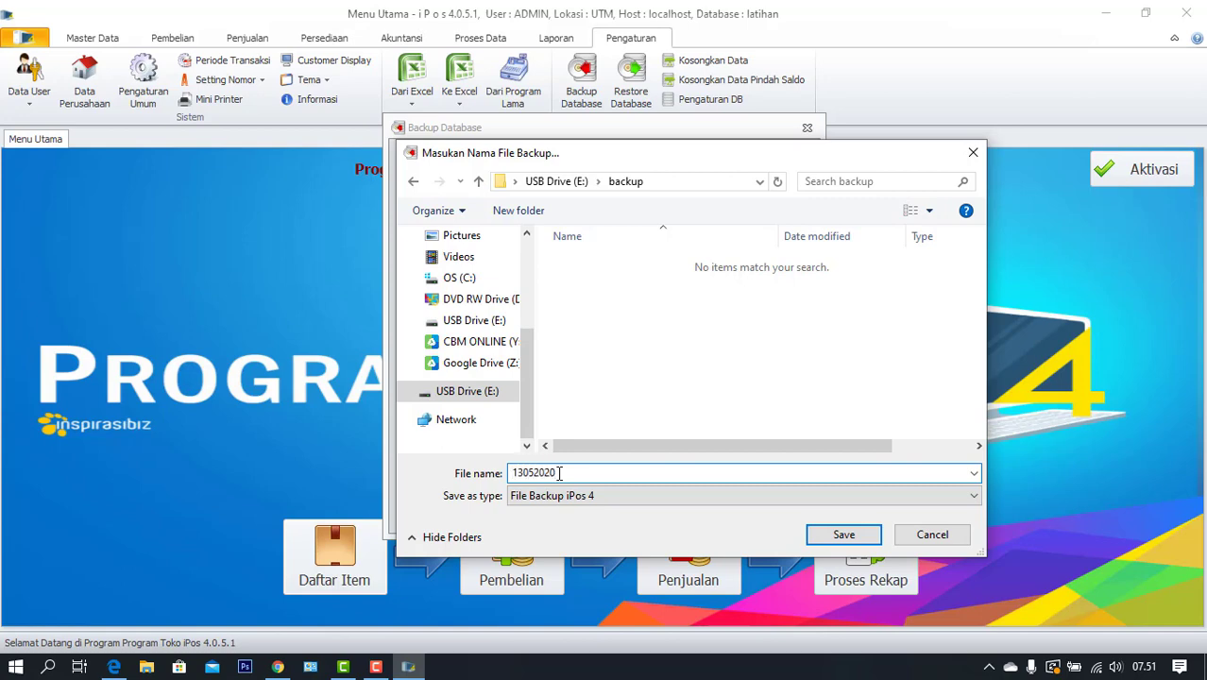
Save and run the backup to E:\backup\13052020.i4bu, then close the backup window
{"action": "left_click", "coordinate": [843, 534]}
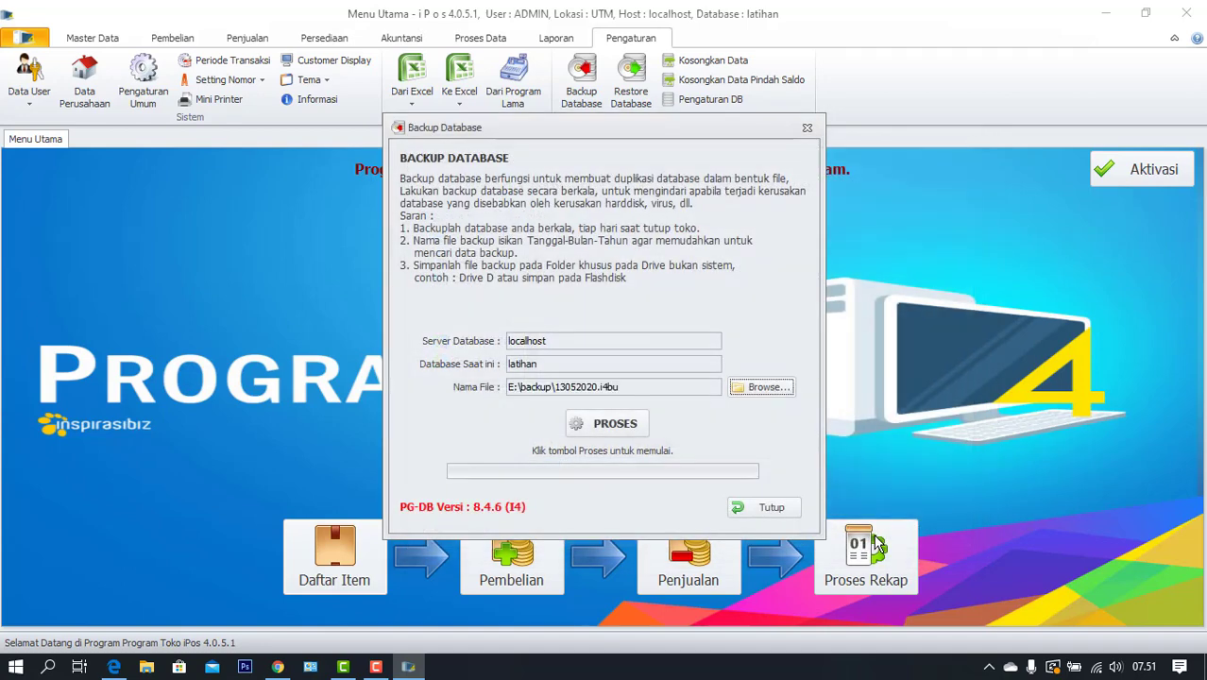
{"action": "left_click", "coordinate": [644, 428]}
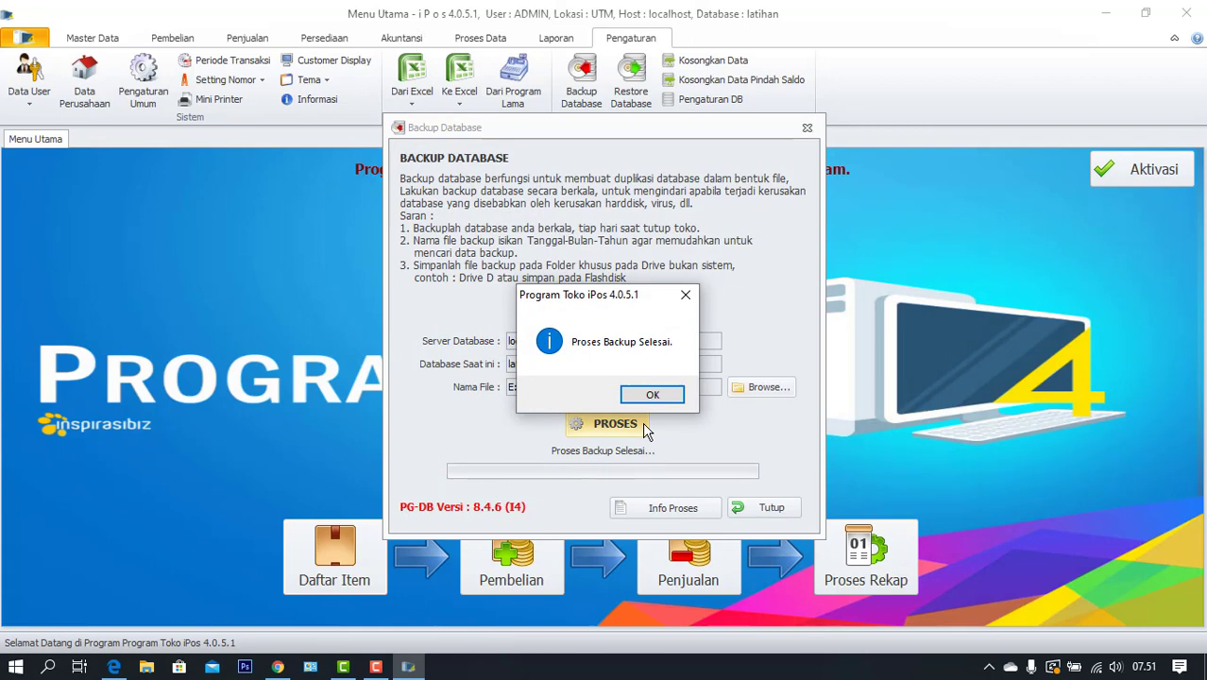
{"action": "left_click", "coordinate": [661, 395]}
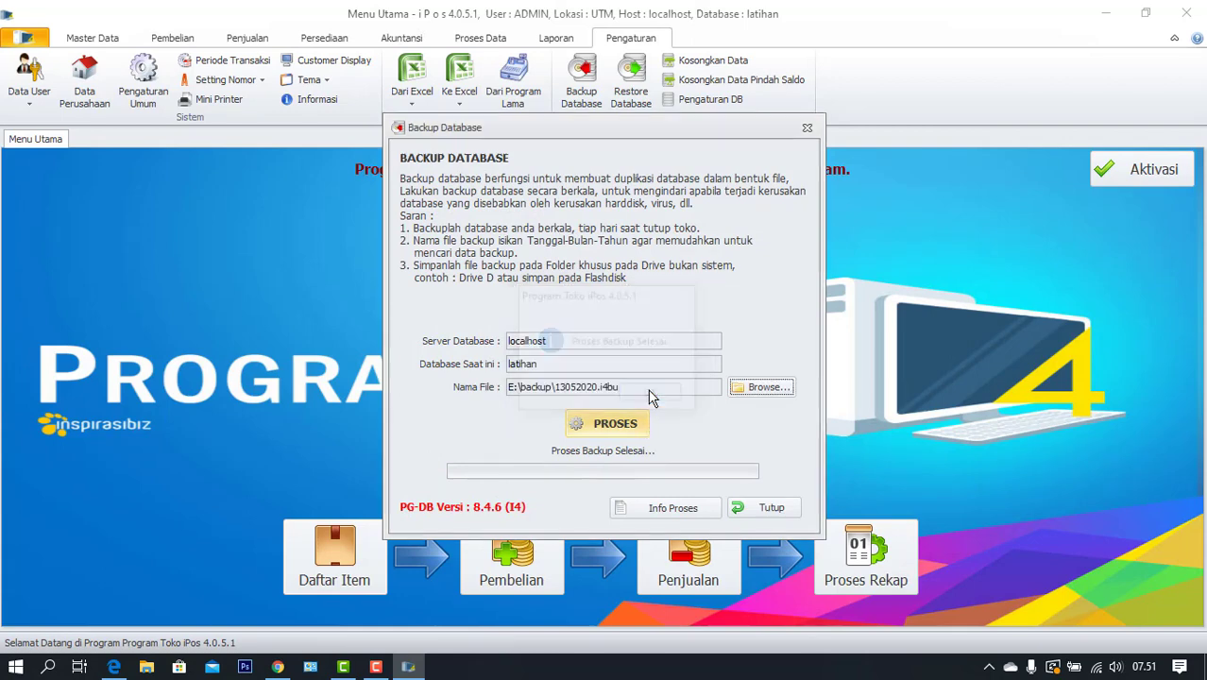
{"action": "left_click", "coordinate": [761, 509]}
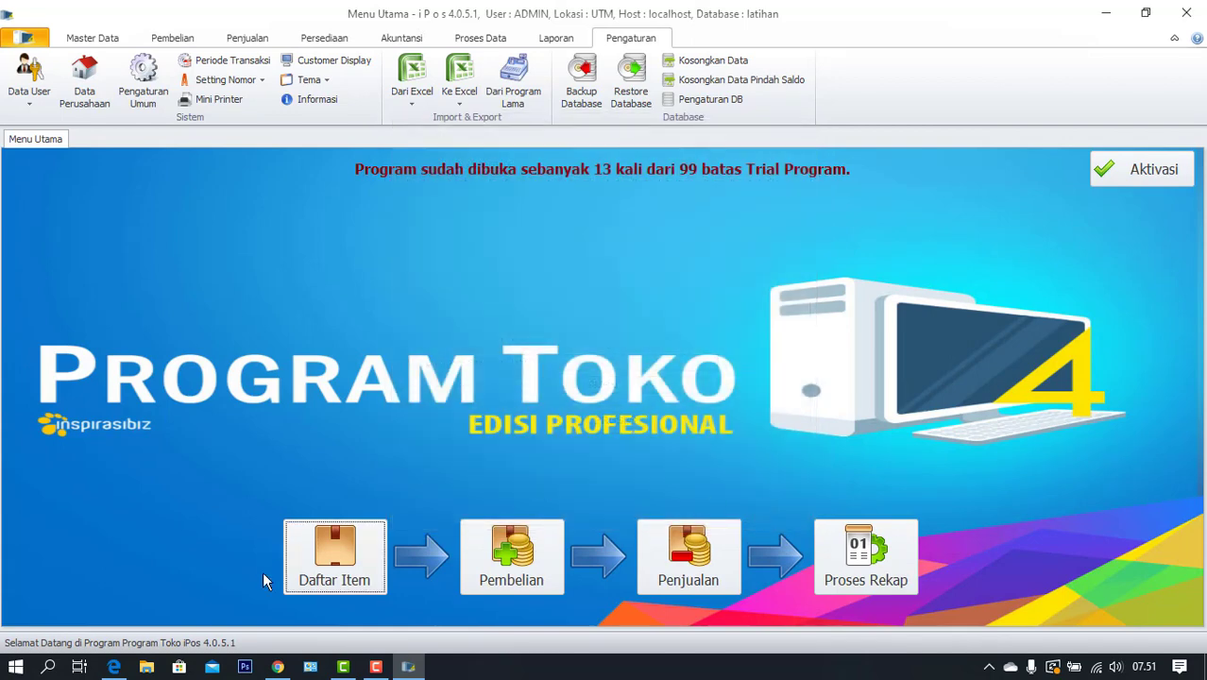
Check that 13052020.i4bu (226 KB) is in E:\backup, then minimise File Explorer
{"action": "left_click", "coordinate": [148, 668]}
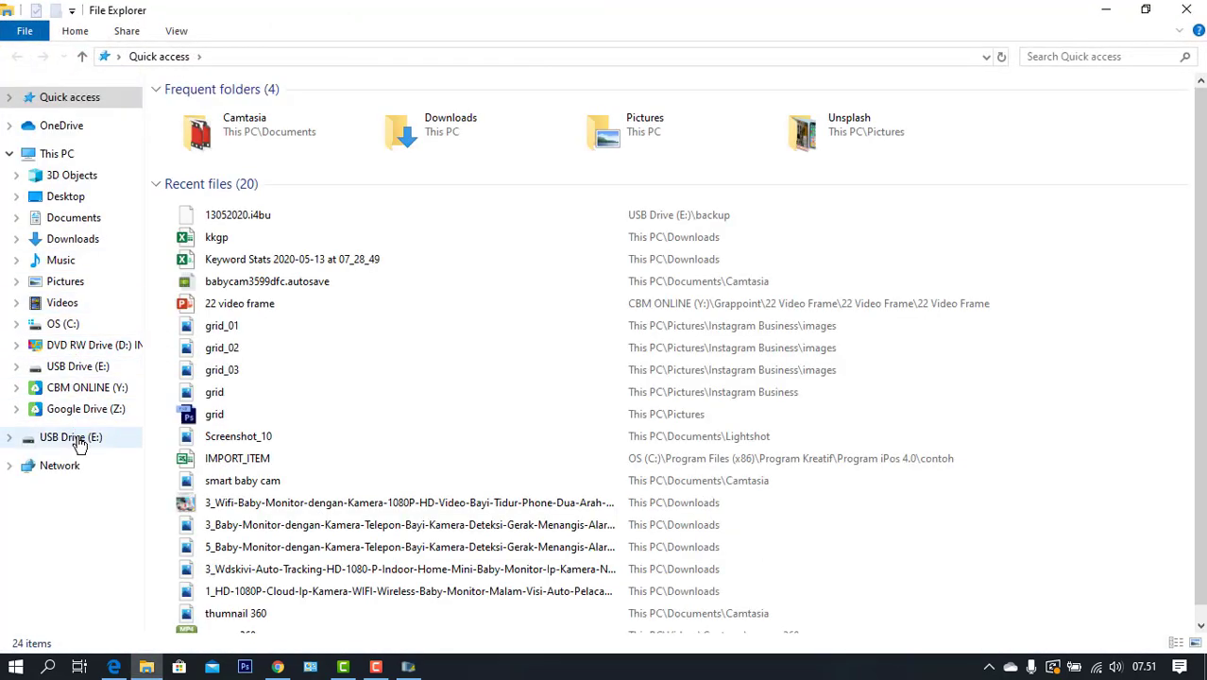
{"action": "left_click", "coordinate": [80, 439]}
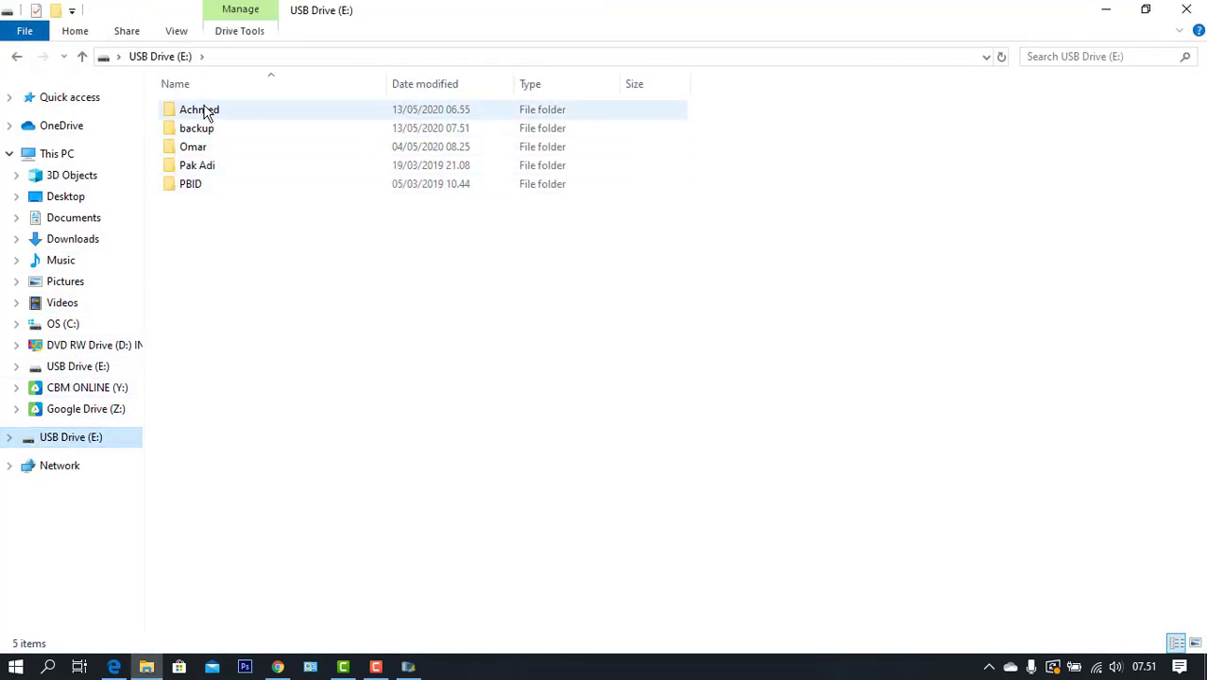
{"action": "double_click", "coordinate": [201, 129]}
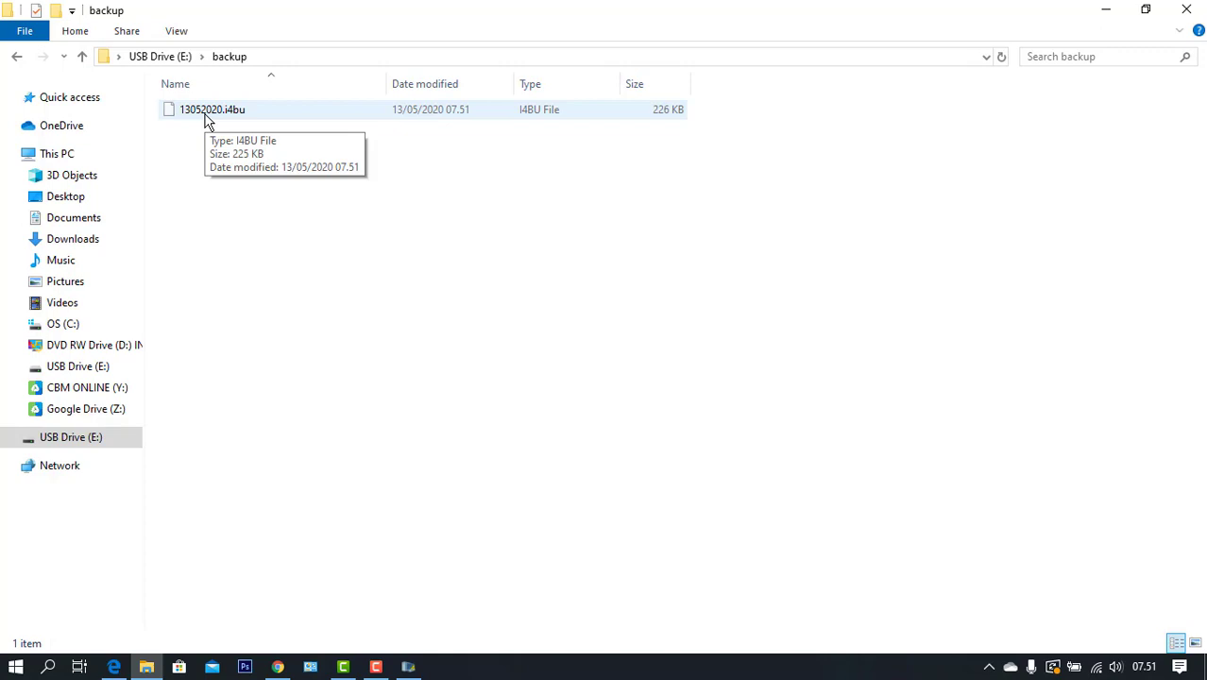
{"action": "left_click", "coordinate": [1106, 14]}
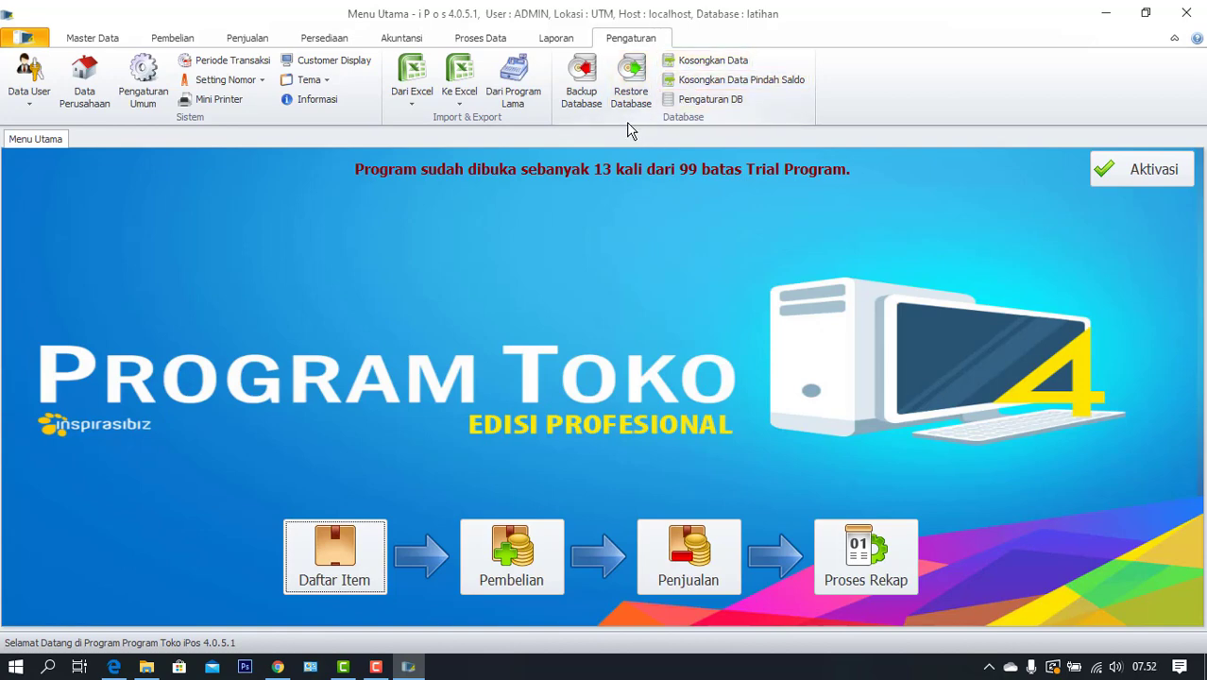
Create and save a new database named 'hasilbackup' in Pengaturan DB, then close the window
{"action": "left_click", "coordinate": [706, 100]}
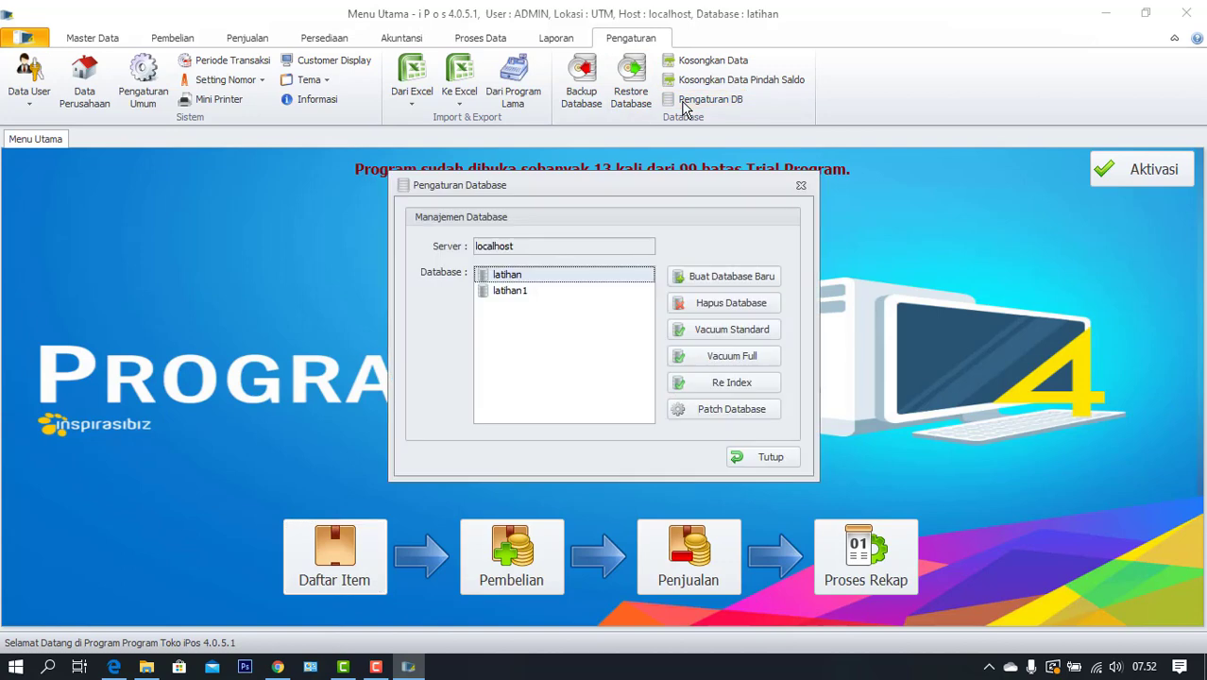
{"action": "left_click", "coordinate": [686, 276]}
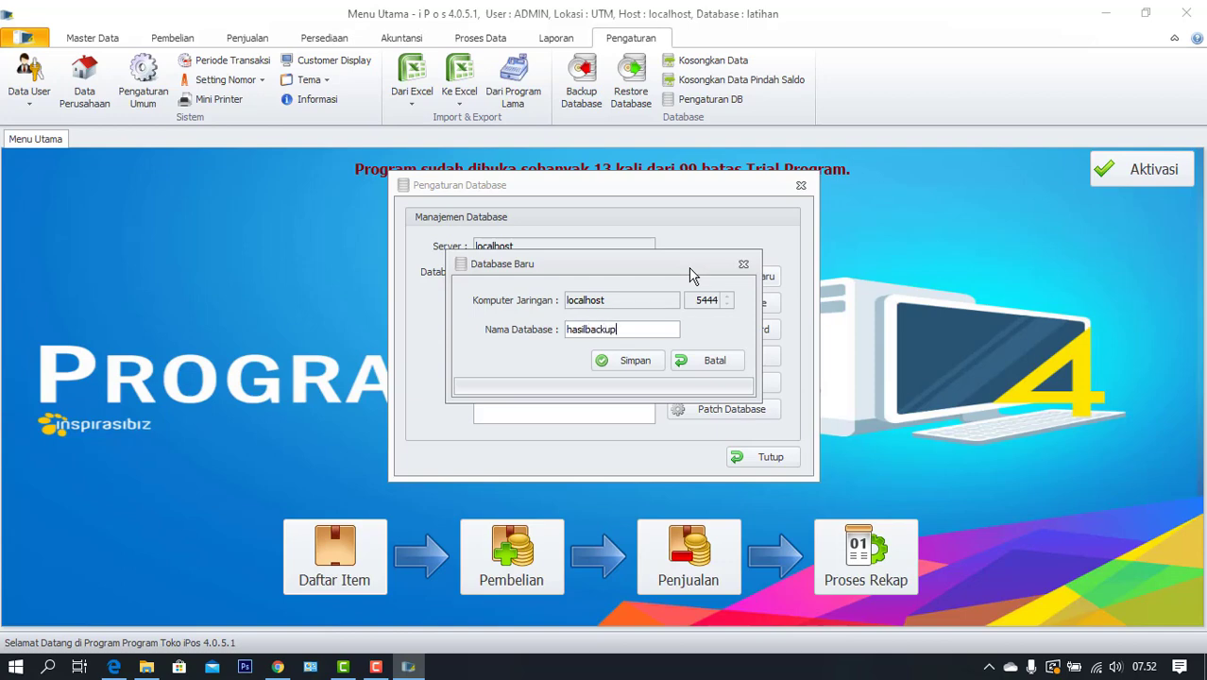
{"action": "left_click", "coordinate": [627, 365]}
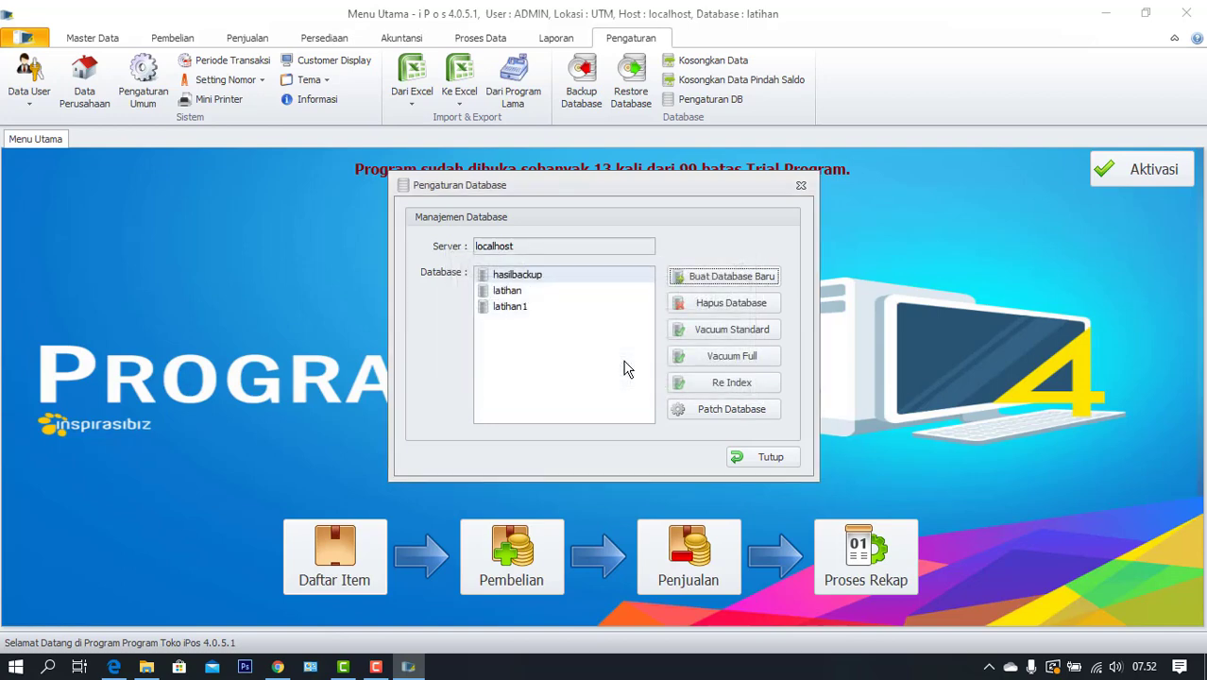
{"action": "left_click", "coordinate": [760, 457]}
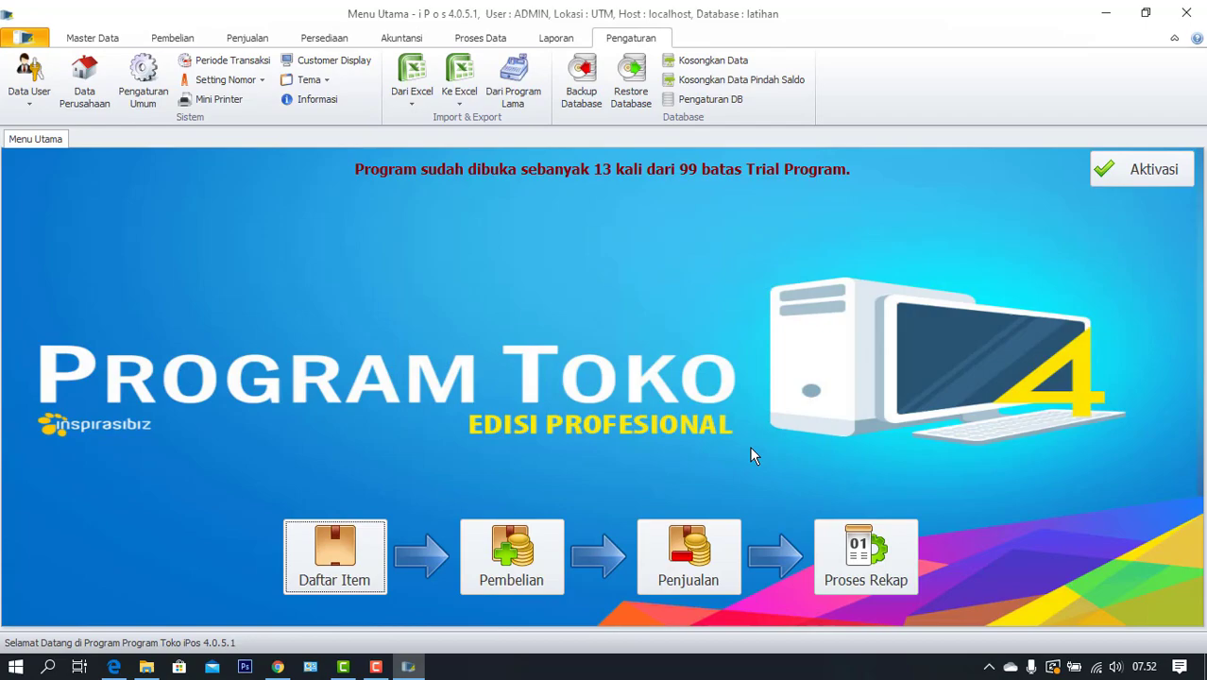
Close iPos and open the hasilbackup database found on localhost
{"action": "left_click", "coordinate": [1186, 14]}
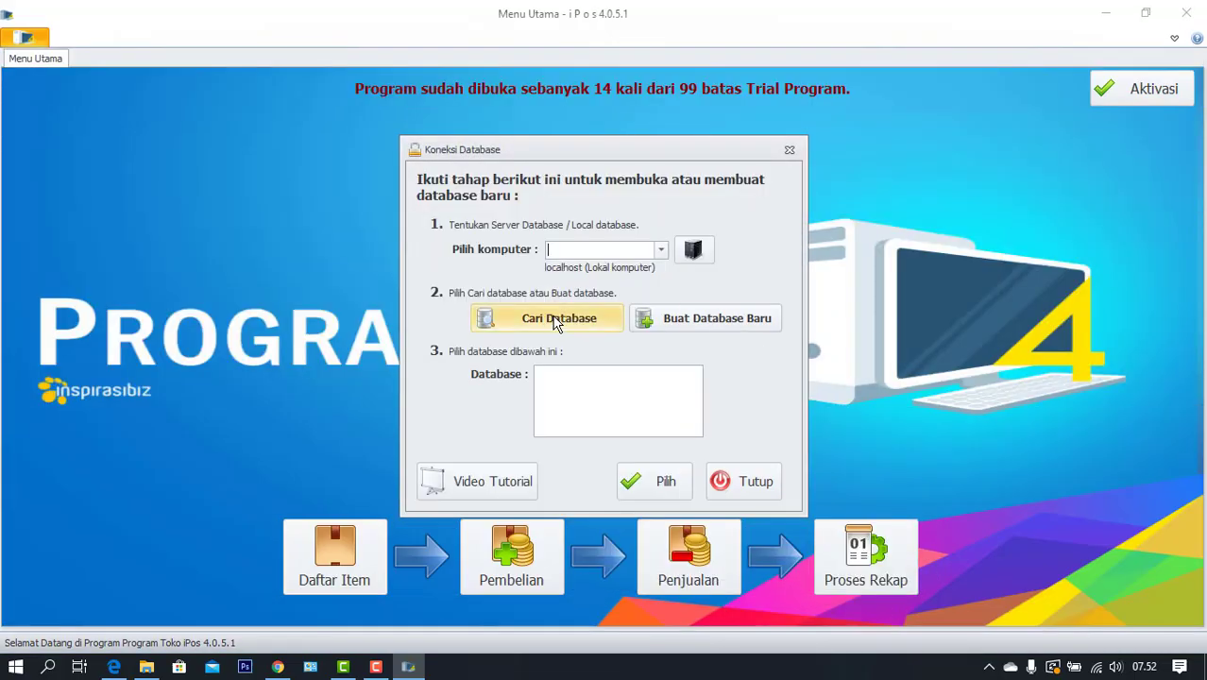
{"action": "left_click", "coordinate": [555, 321]}
{"action": "left_click", "coordinate": [570, 375]}
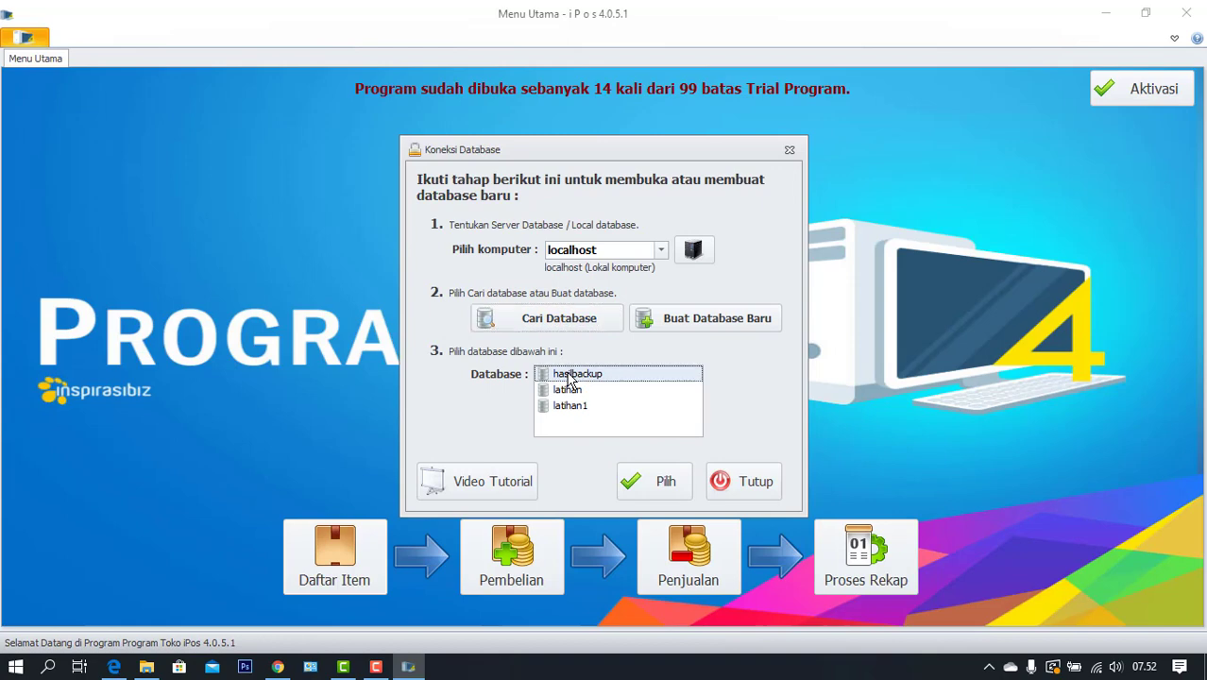
{"action": "left_click", "coordinate": [659, 483]}
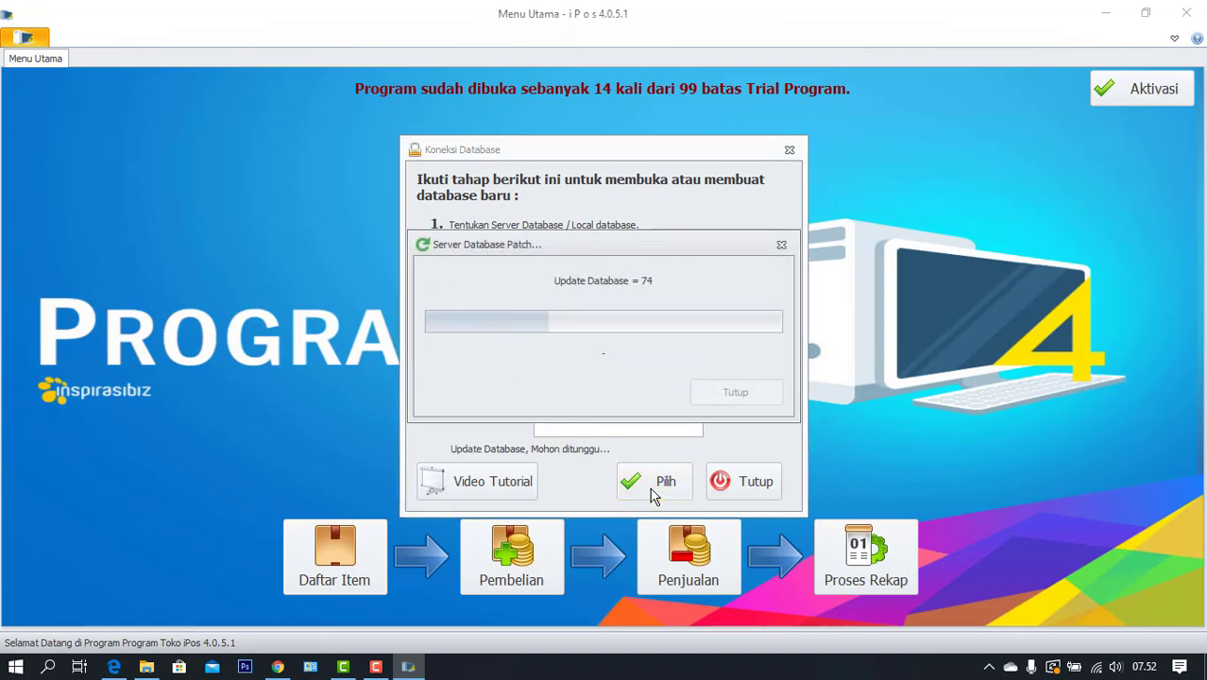
Log in to hasilbackup with the admin user name and password
{"action": "type", "text": "admin"}
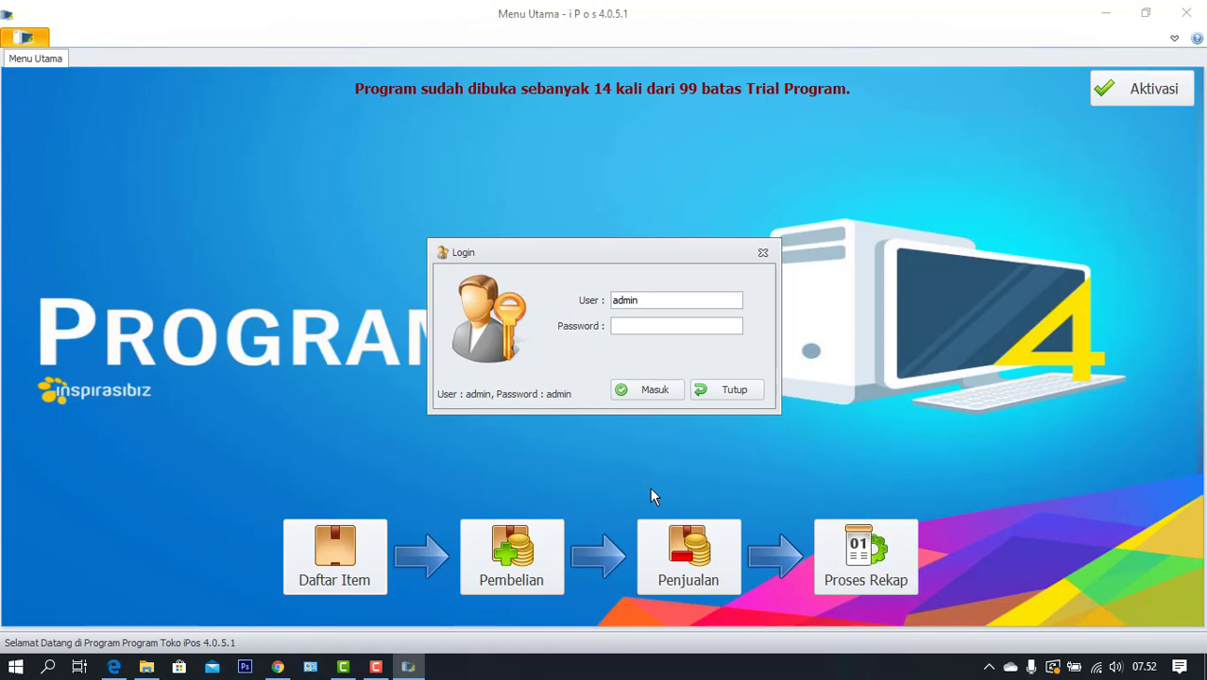
{"action": "key", "text": "Tab"}
{"action": "type", "text": "admin"}
{"action": "left_click", "coordinate": [665, 389]}
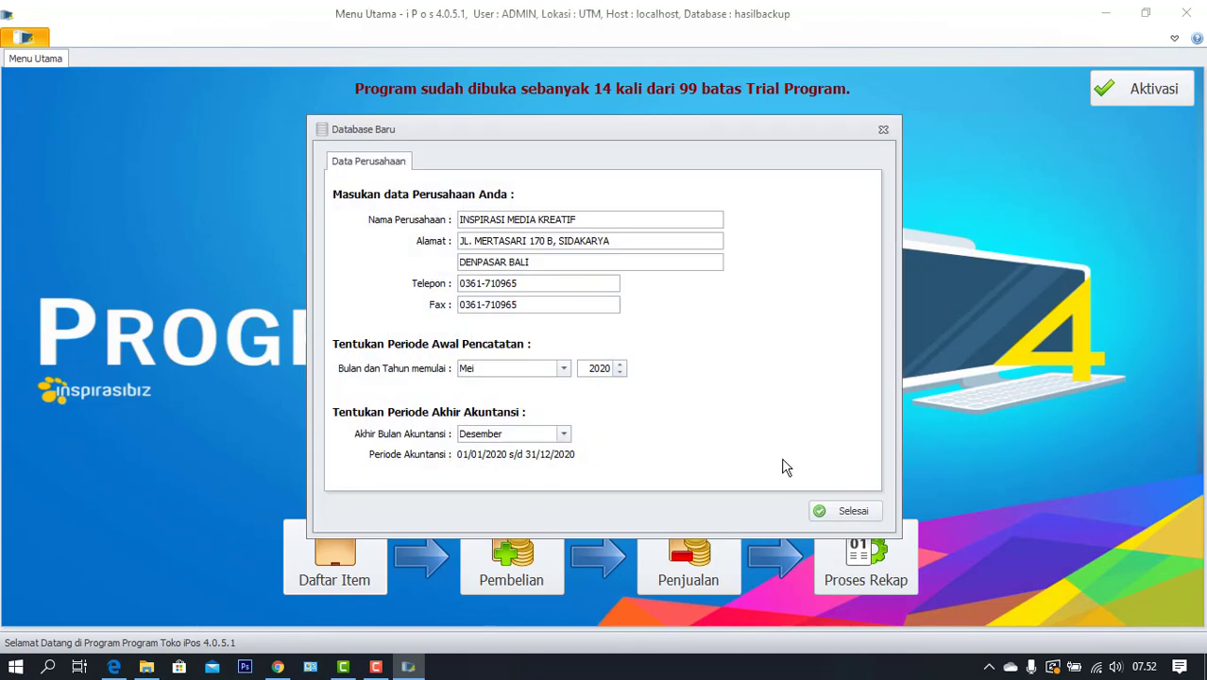
Finish the company data setup, accept the usage terms, and open the item list
{"action": "left_click", "coordinate": [820, 512]}
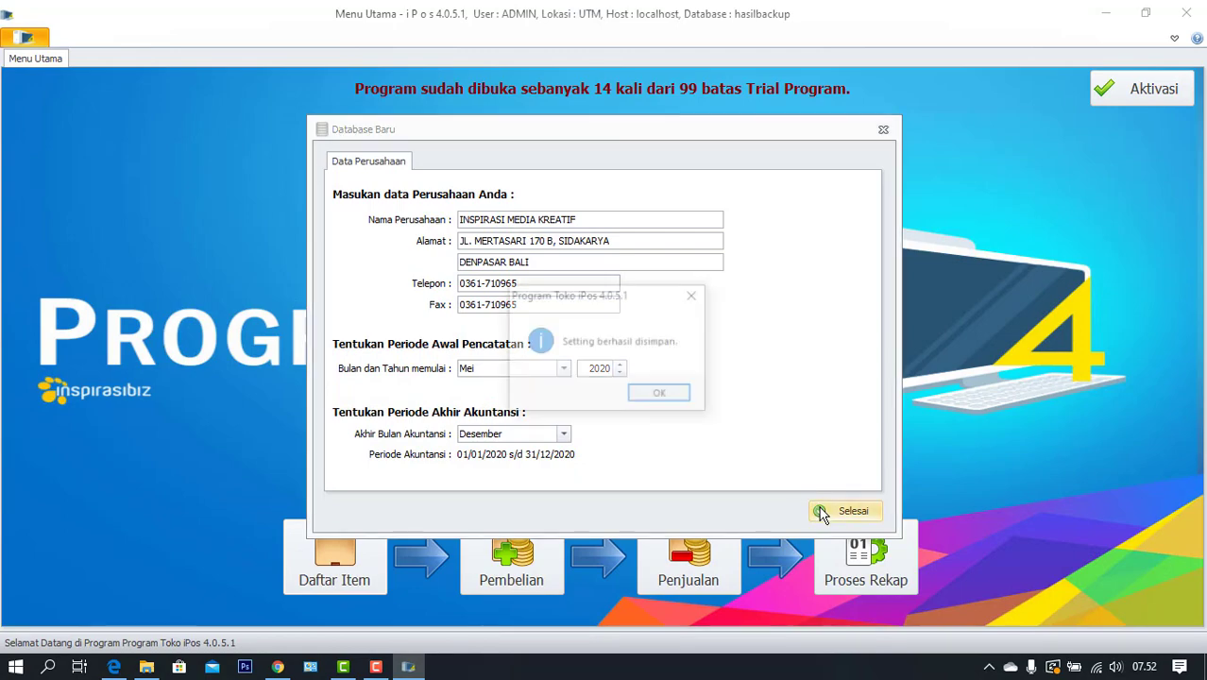
{"action": "left_click", "coordinate": [648, 391]}
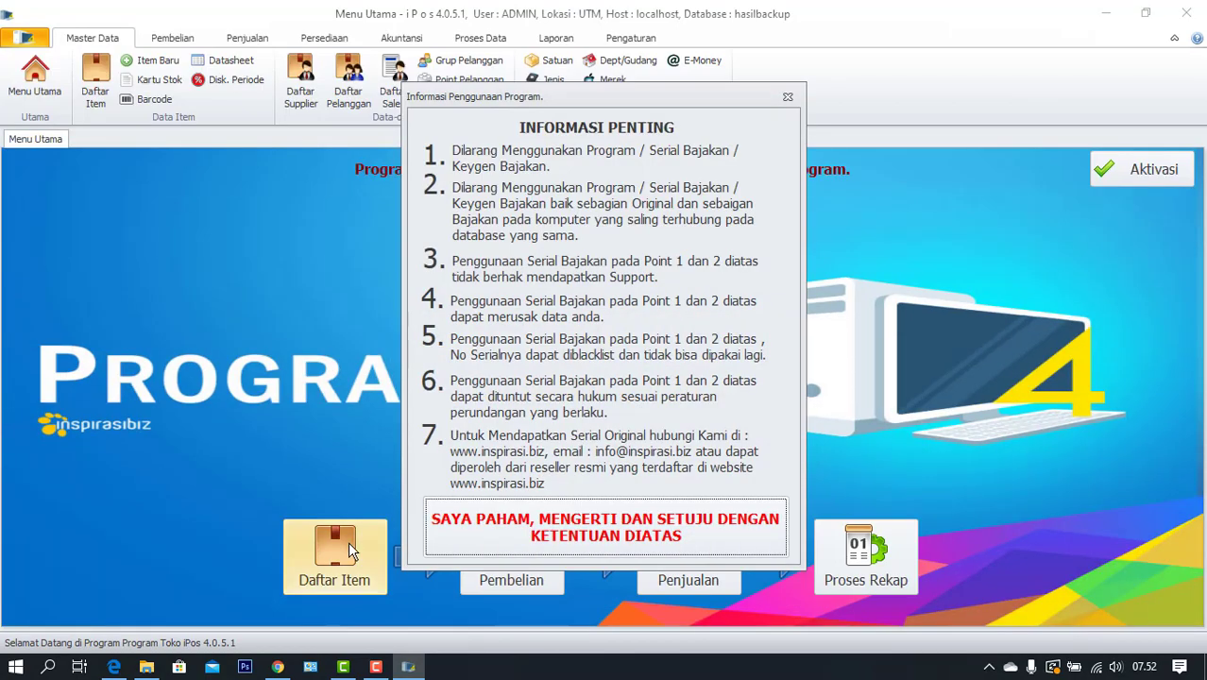
{"action": "left_click", "coordinate": [477, 525]}
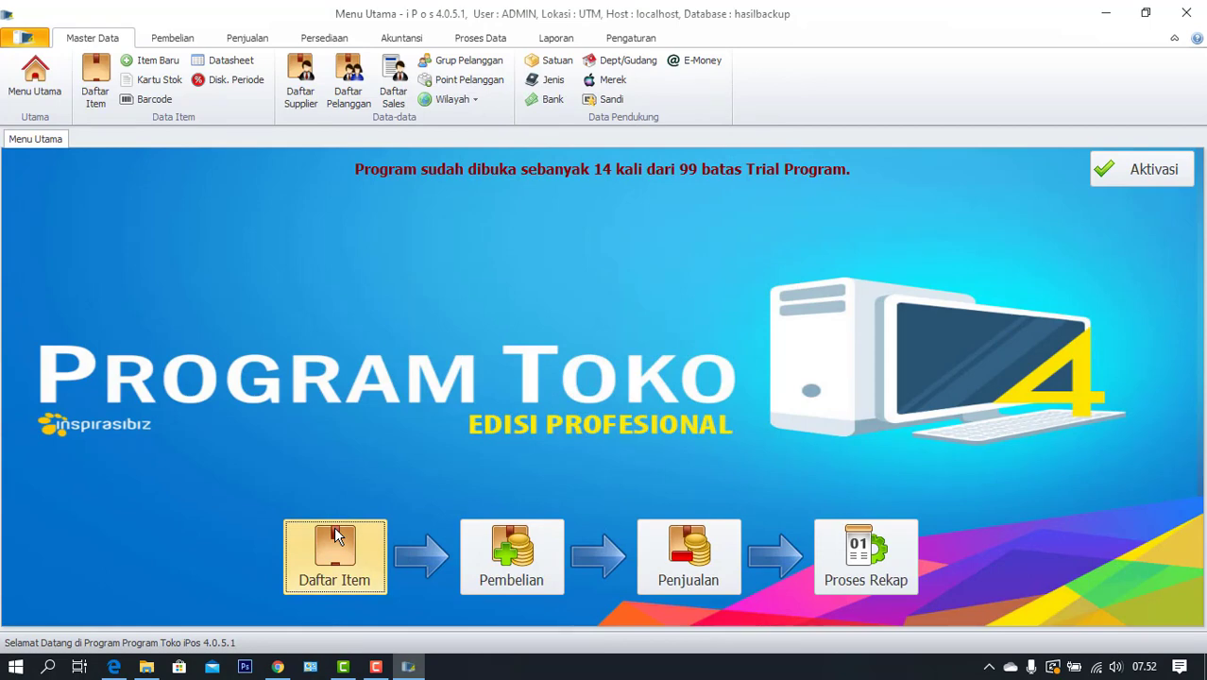
{"action": "left_click", "coordinate": [334, 533]}
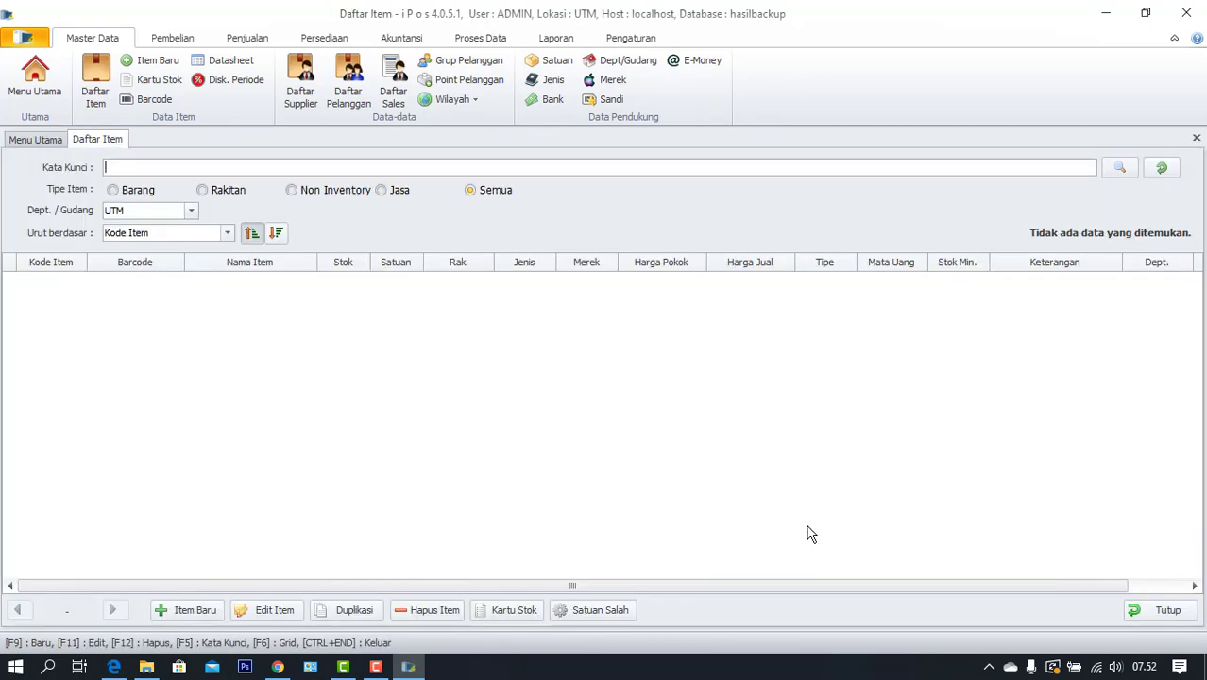
Close the empty item list and select E:\backup\13052020.i4bu in Restore Database
{"action": "left_click", "coordinate": [1162, 610]}
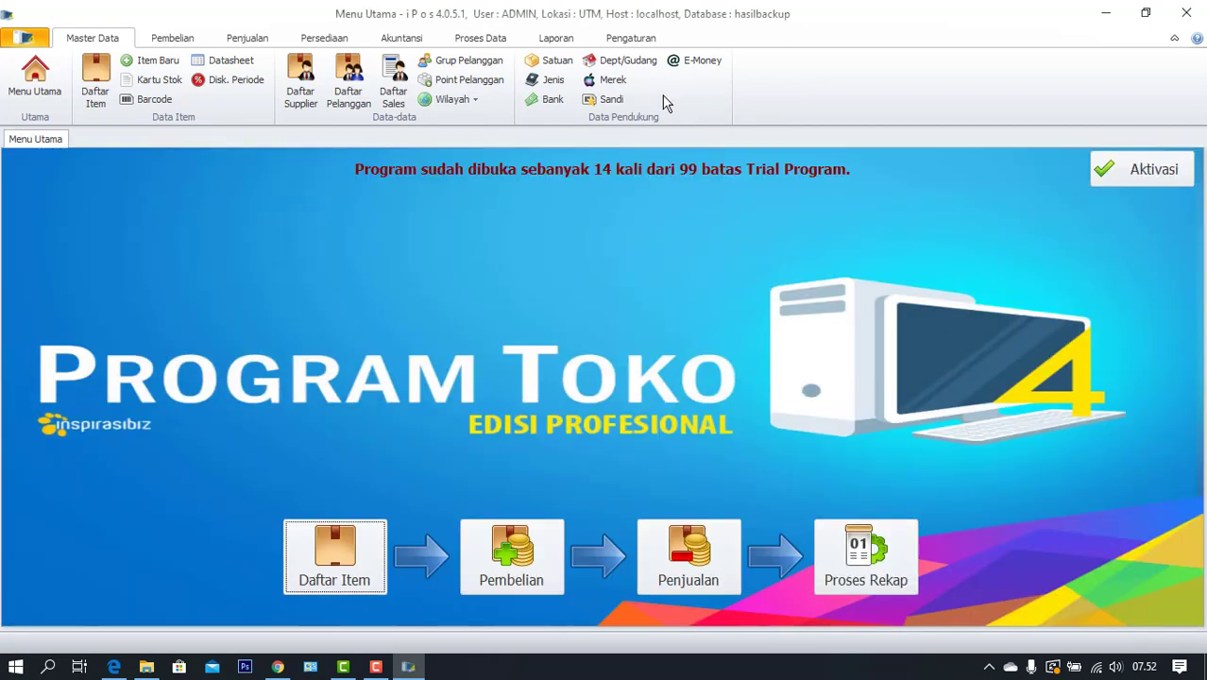
{"action": "left_click", "coordinate": [630, 38]}
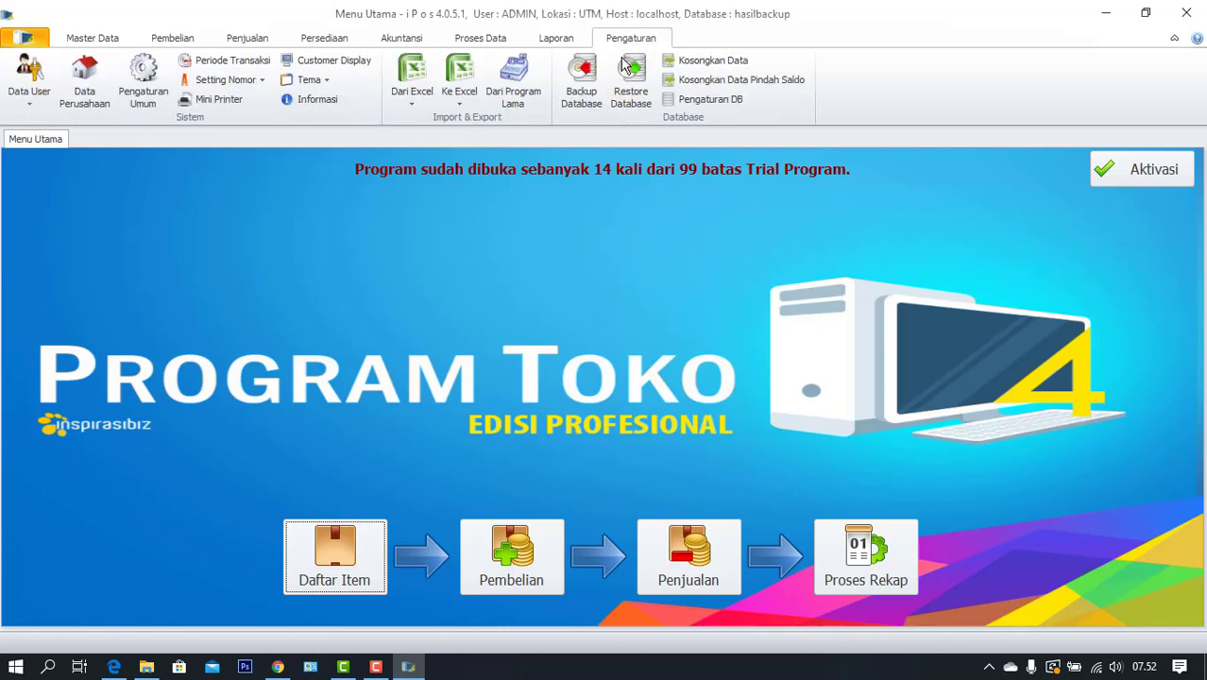
{"action": "left_click", "coordinate": [633, 83]}
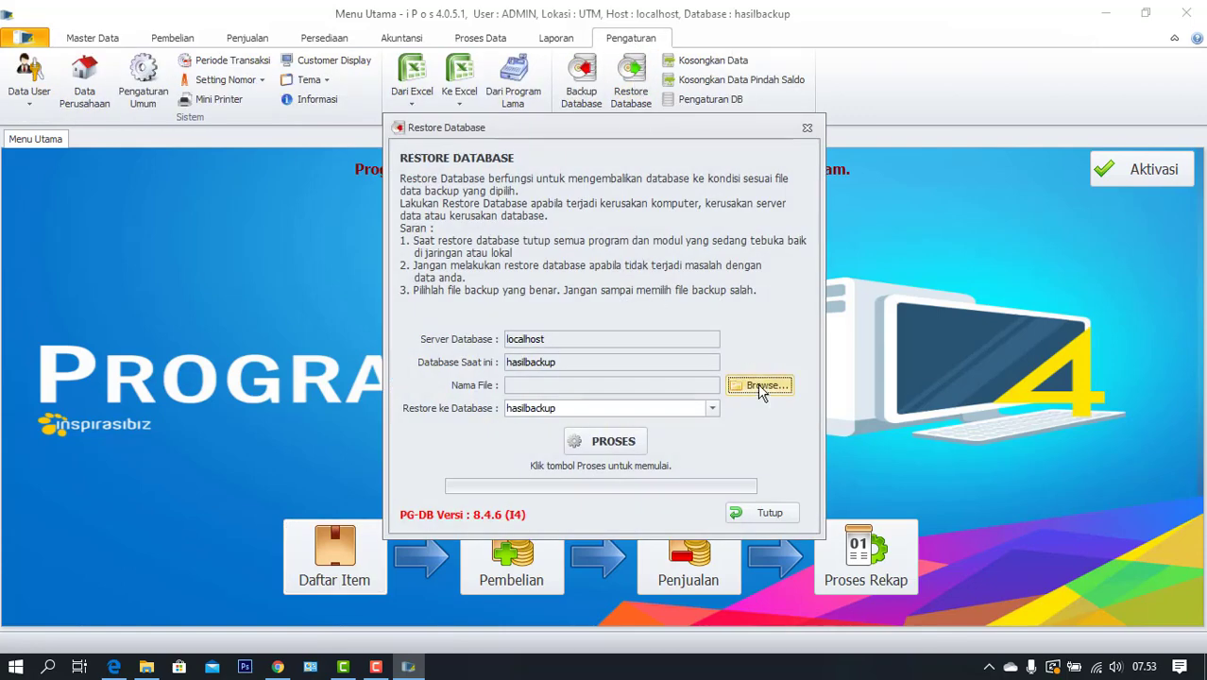
{"action": "left_click", "coordinate": [761, 387]}
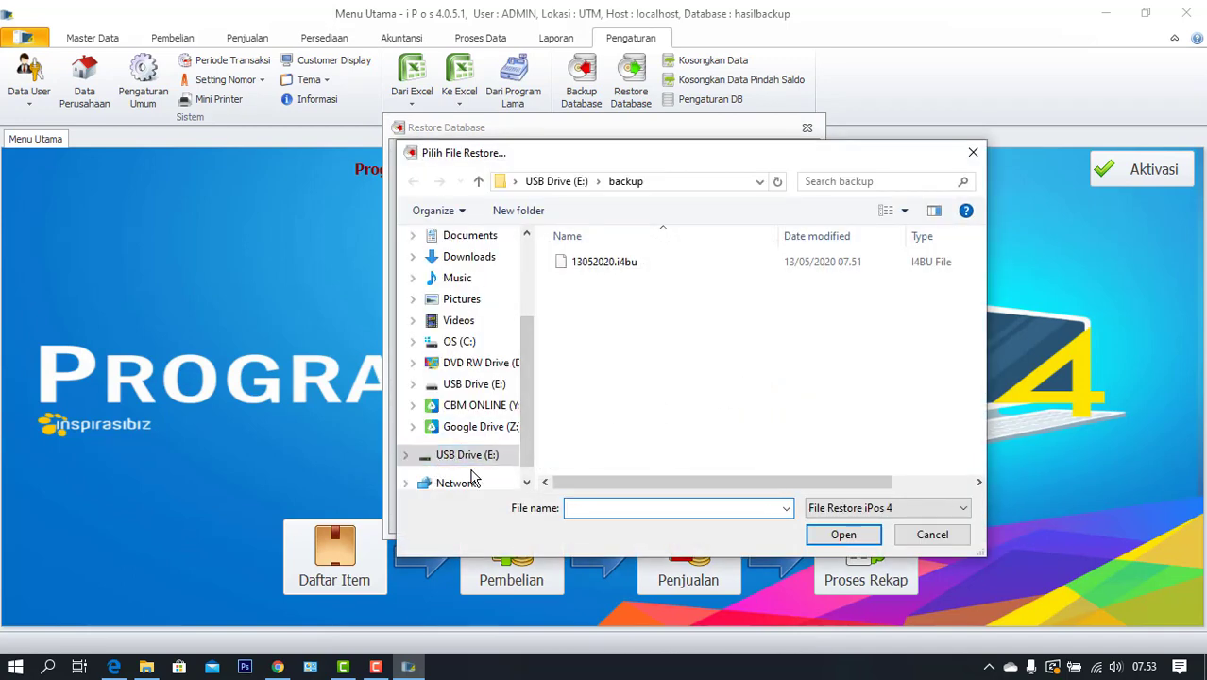
{"action": "left_click", "coordinate": [601, 268]}
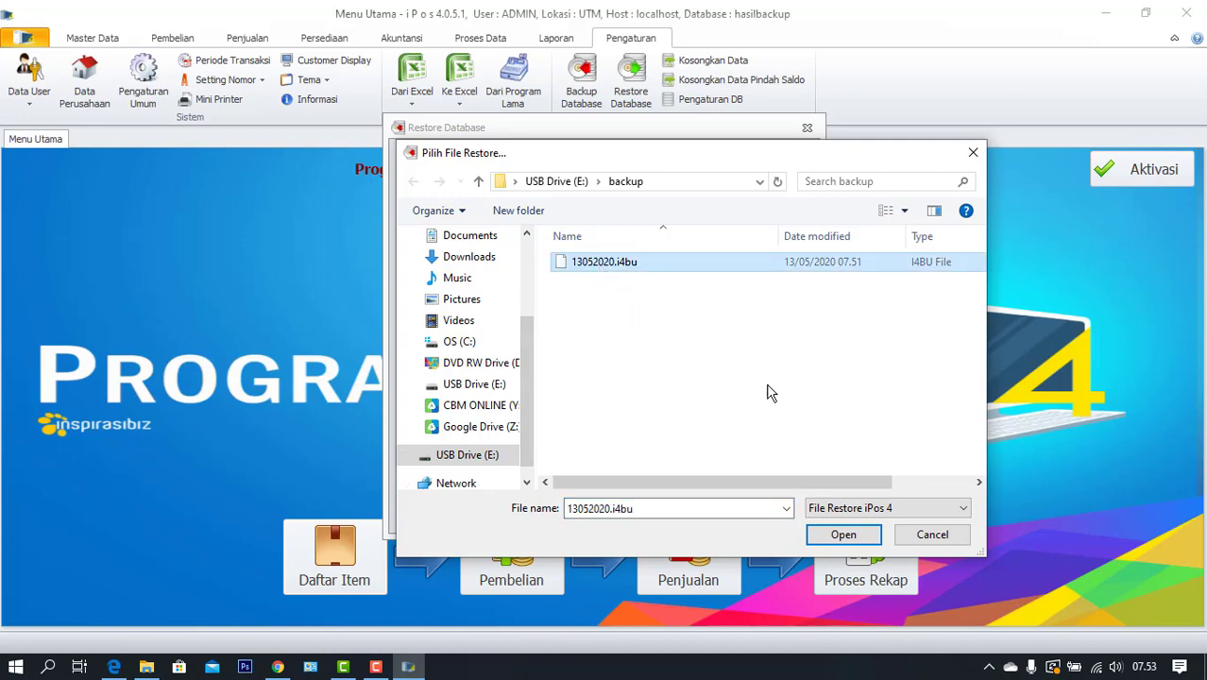
Restore 13052020.i4bu into the hasilbackup database and confirm completion
{"action": "left_click", "coordinate": [840, 534]}
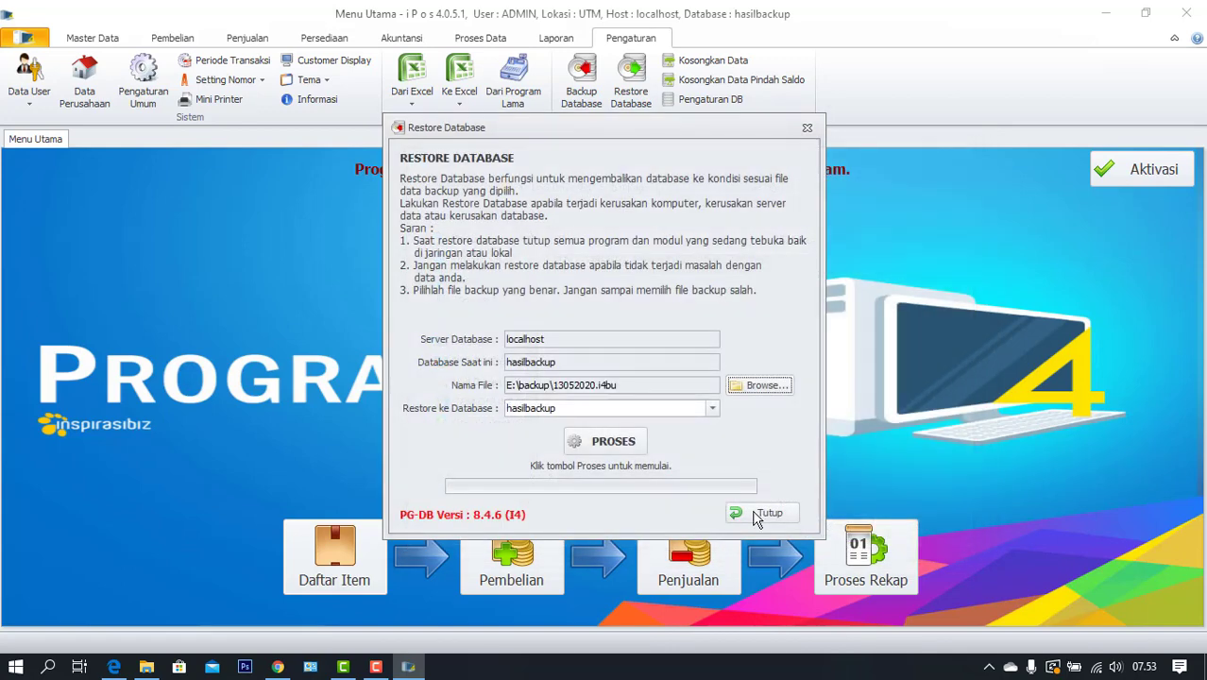
{"action": "left_click", "coordinate": [606, 444]}
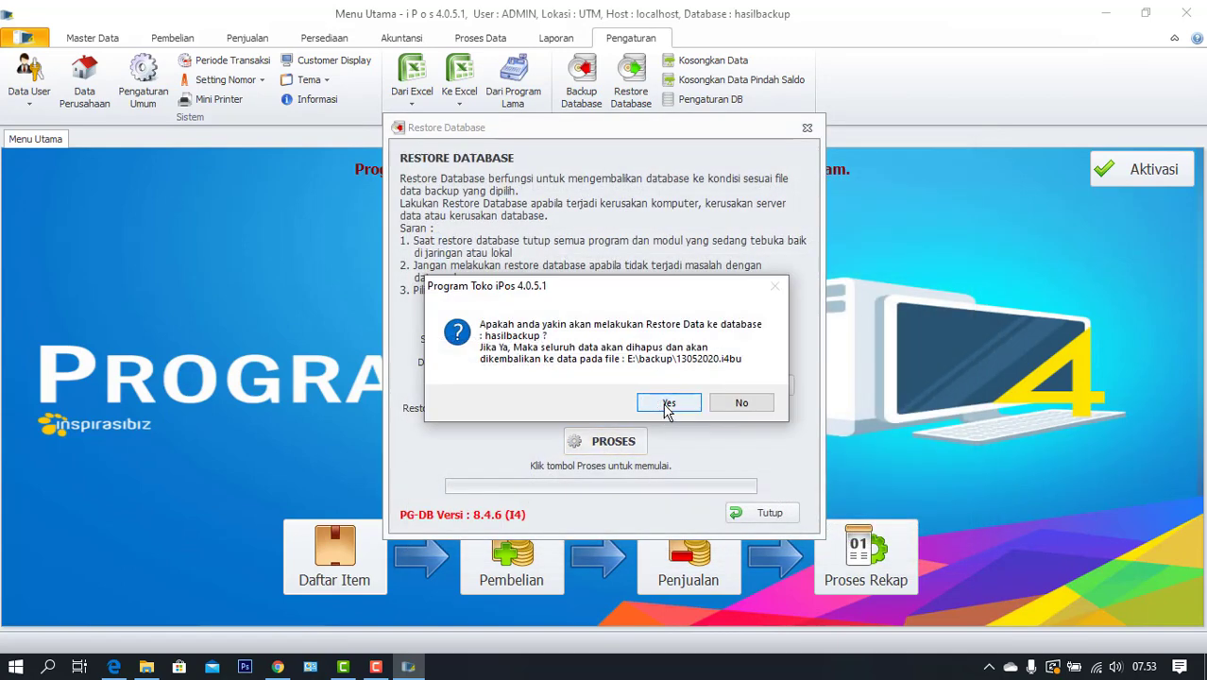
{"action": "left_click", "coordinate": [666, 402]}
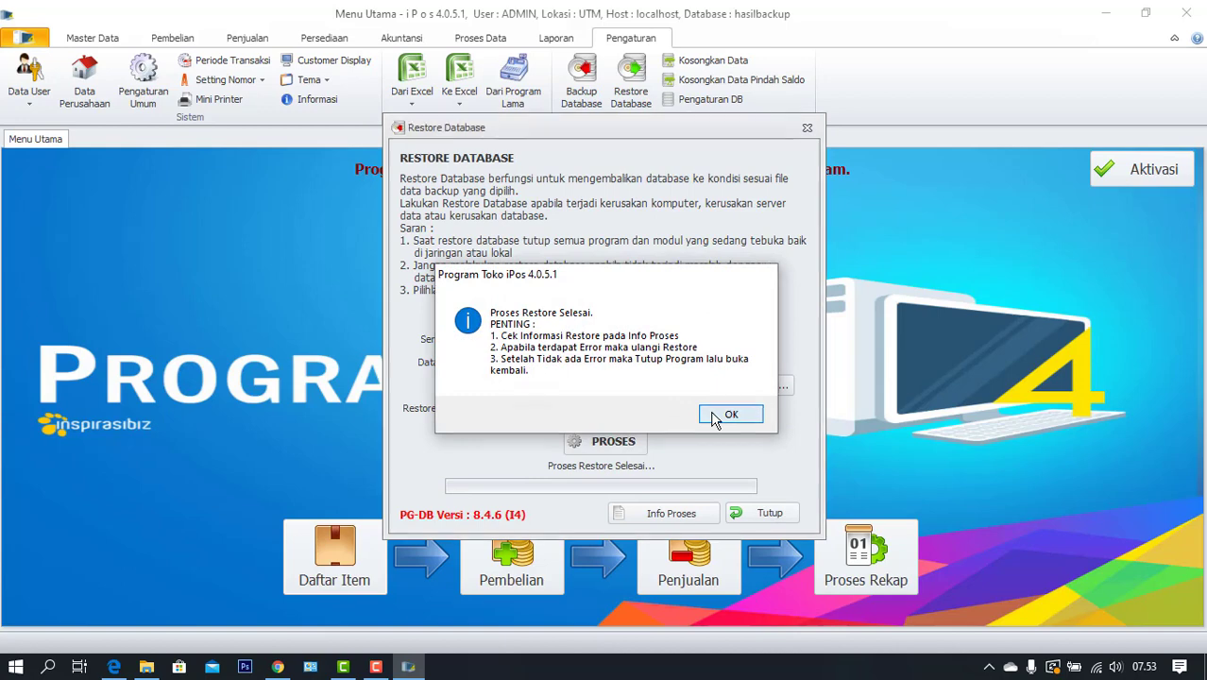
{"action": "left_click", "coordinate": [728, 413]}
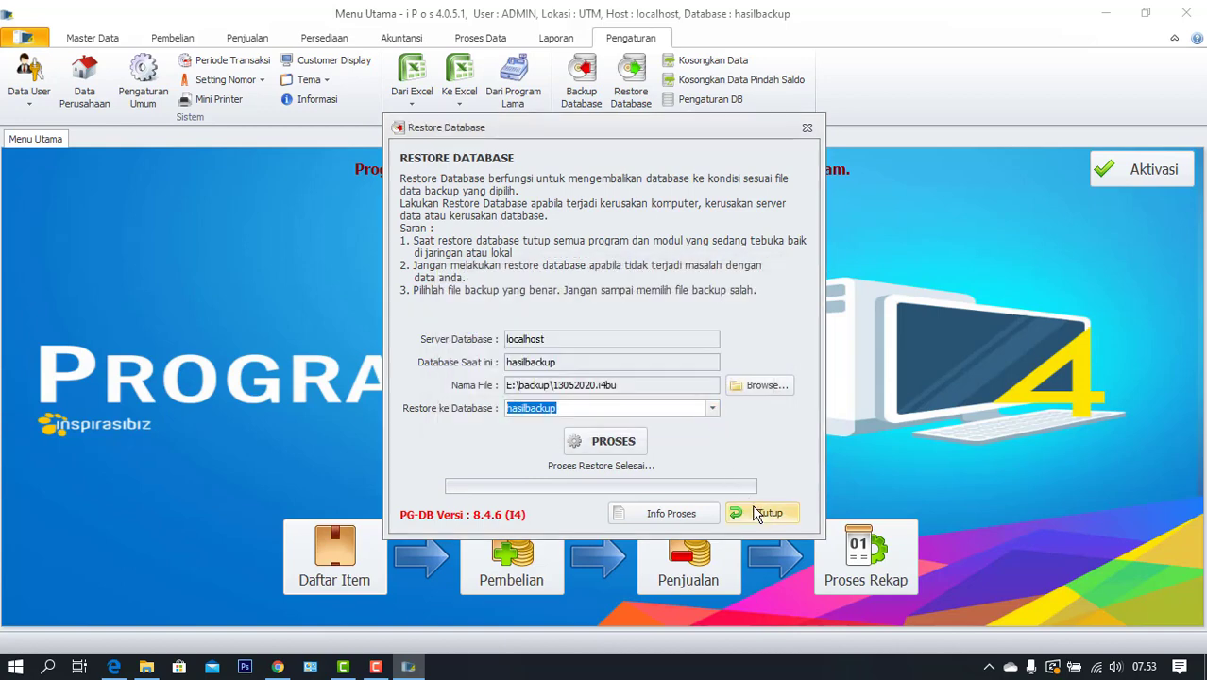
Review the restore log, close the restore form, and exit iPos
{"action": "left_click", "coordinate": [667, 510]}
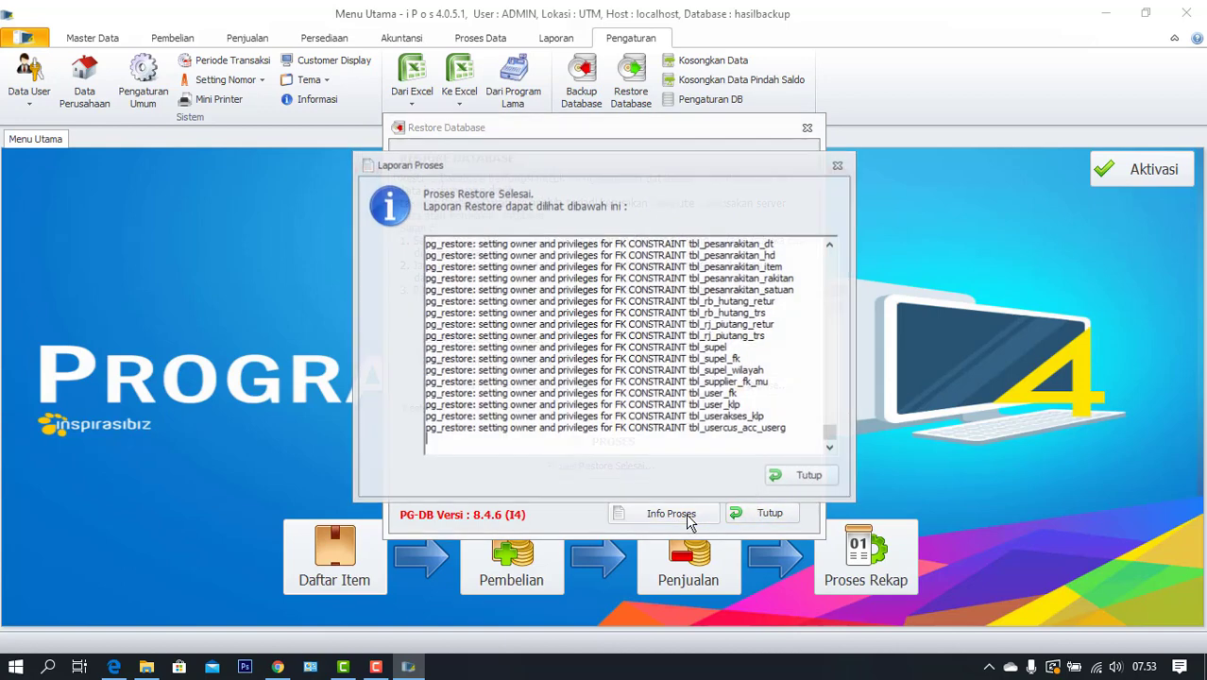
{"action": "left_click", "coordinate": [793, 478]}
{"action": "left_click", "coordinate": [769, 513]}
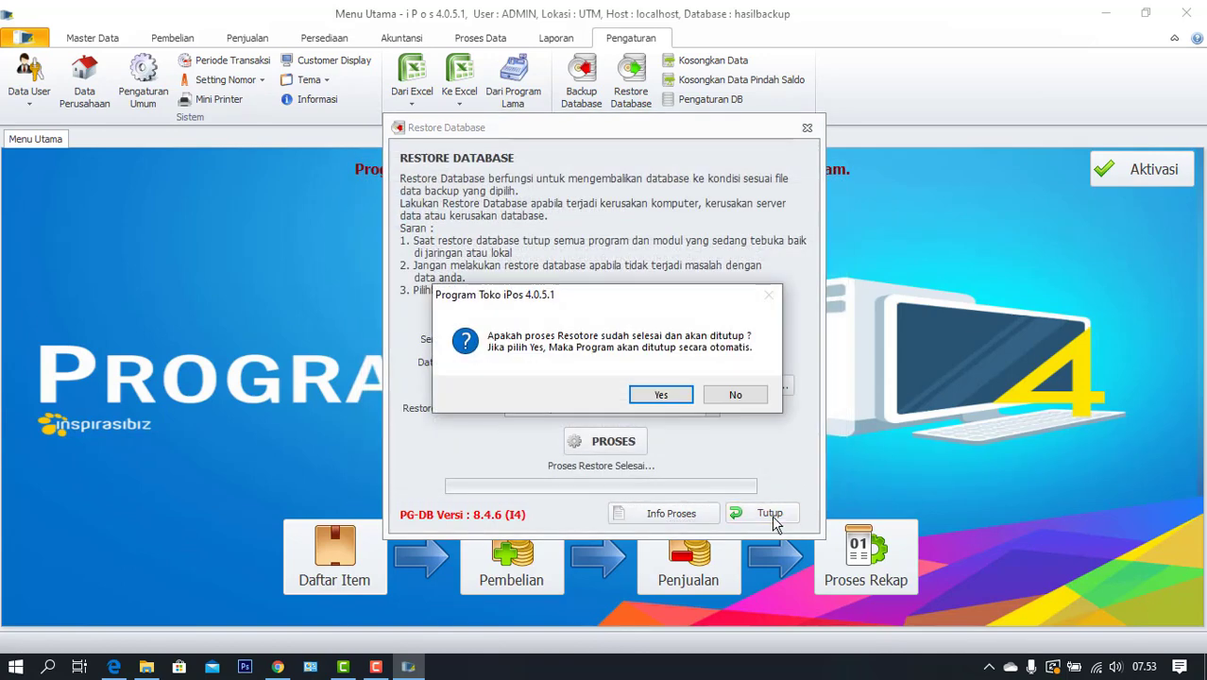
{"action": "left_click", "coordinate": [661, 396]}
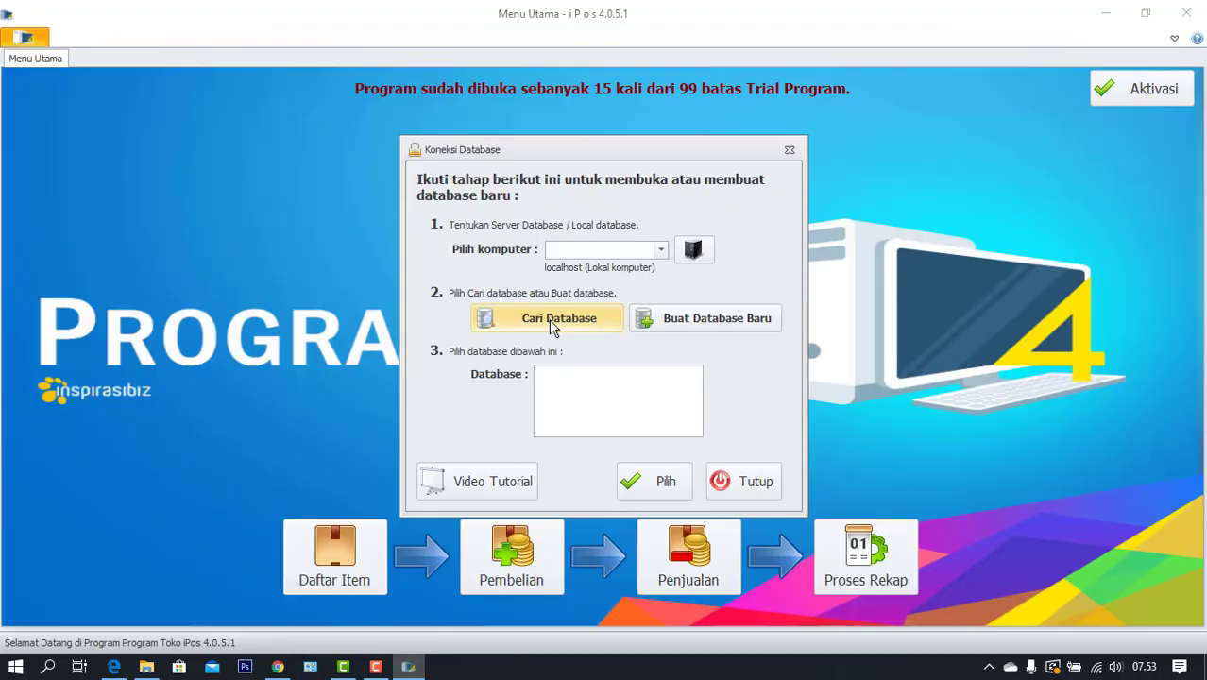
Reconnect to hasilbackup, log in as admin, and open Daftar Item to check restored items
{"action": "left_click", "coordinate": [548, 318]}
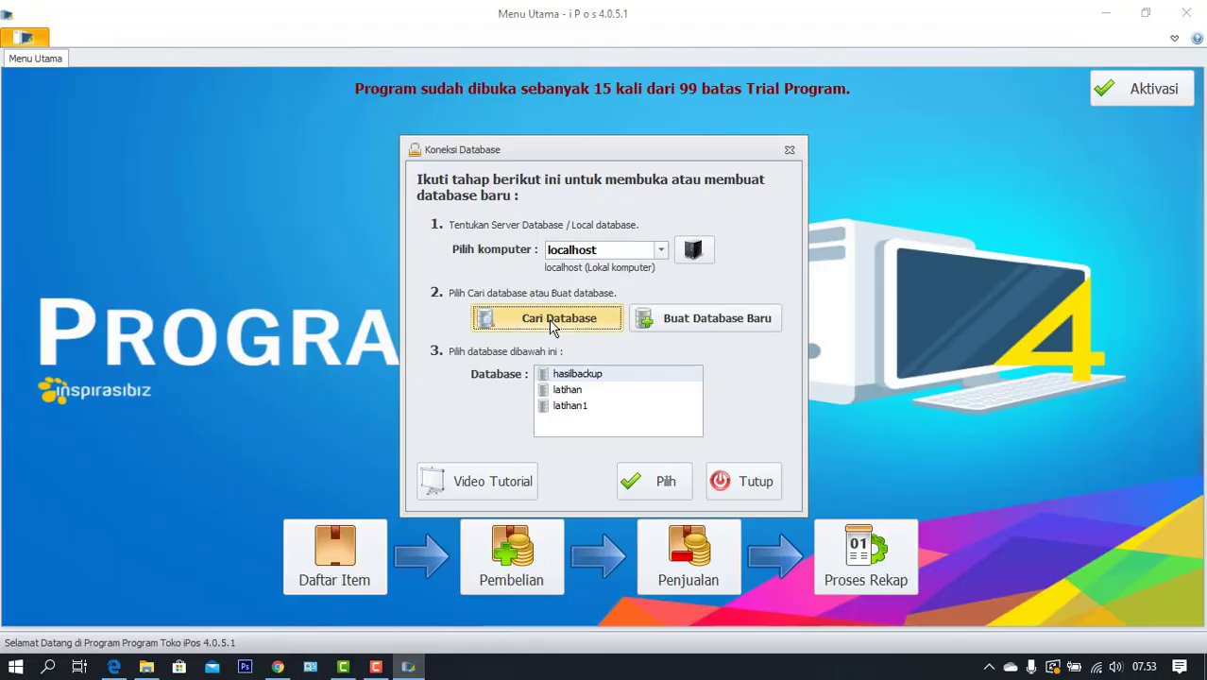
{"action": "left_click", "coordinate": [577, 375]}
{"action": "left_click", "coordinate": [641, 478]}
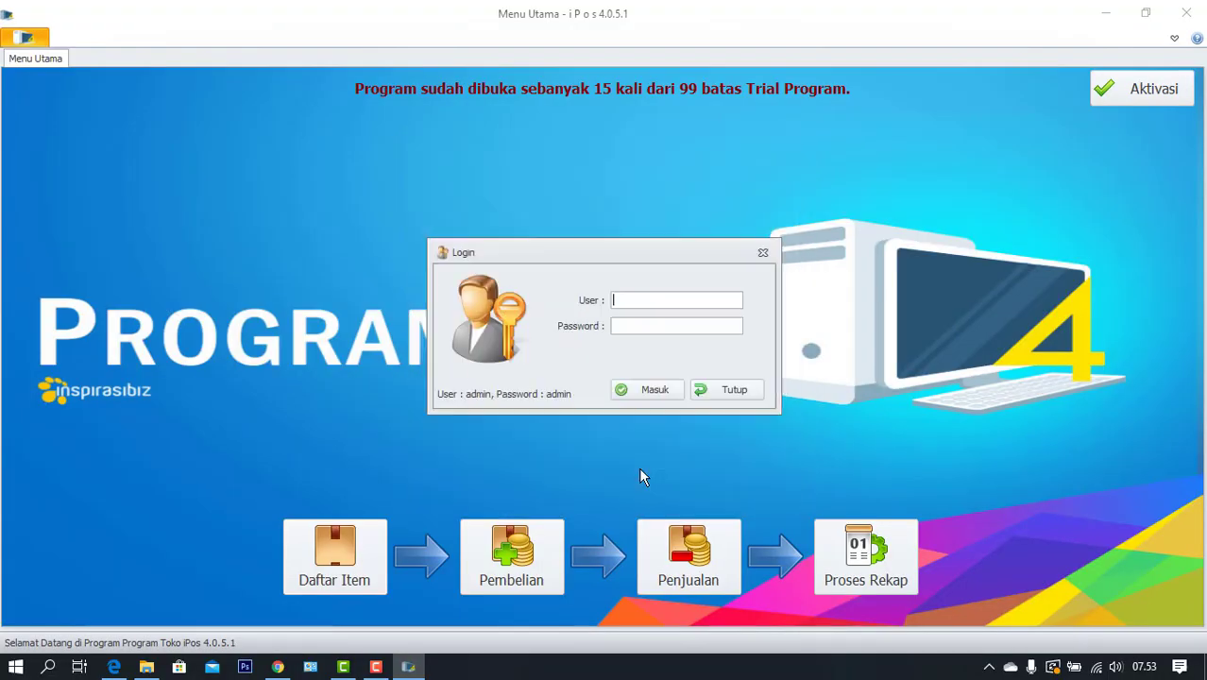
{"action": "type", "text": "admin"}
{"action": "key", "text": "Tab"}
{"action": "type", "text": "admin"}
{"action": "key", "text": "Return"}
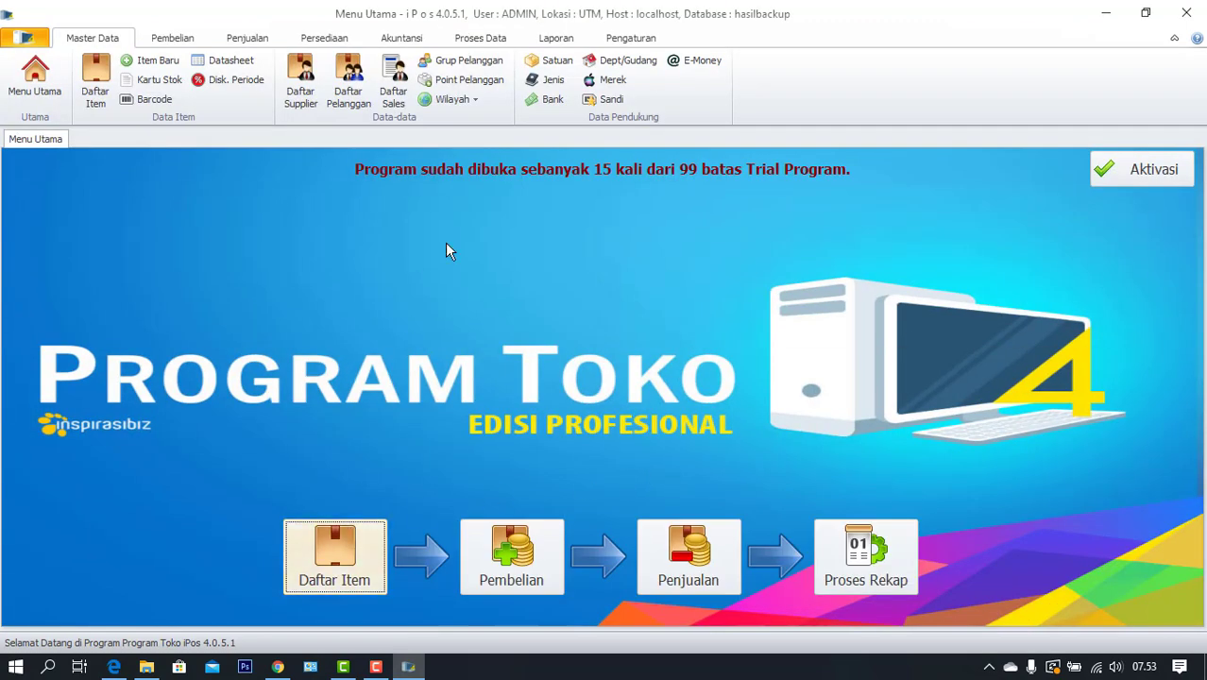
{"action": "left_click", "coordinate": [352, 533]}
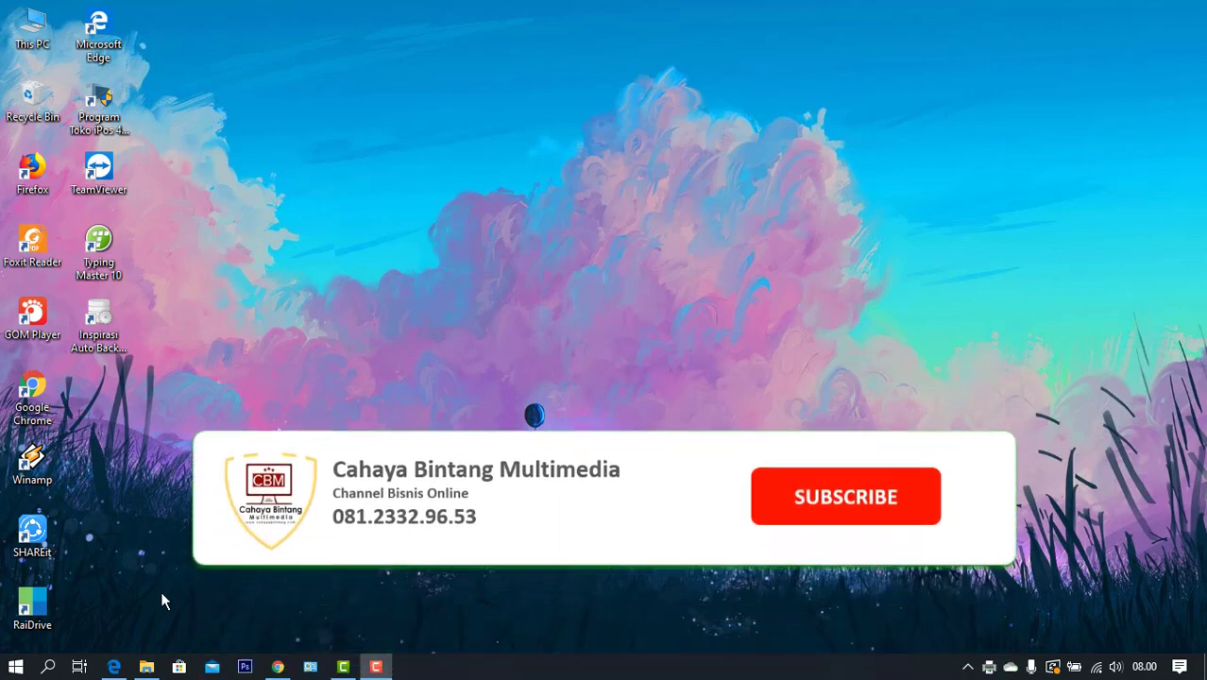
Copy the data folder from C:\ipgsql in File Explorer
{"action": "left_click", "coordinate": [147, 667]}
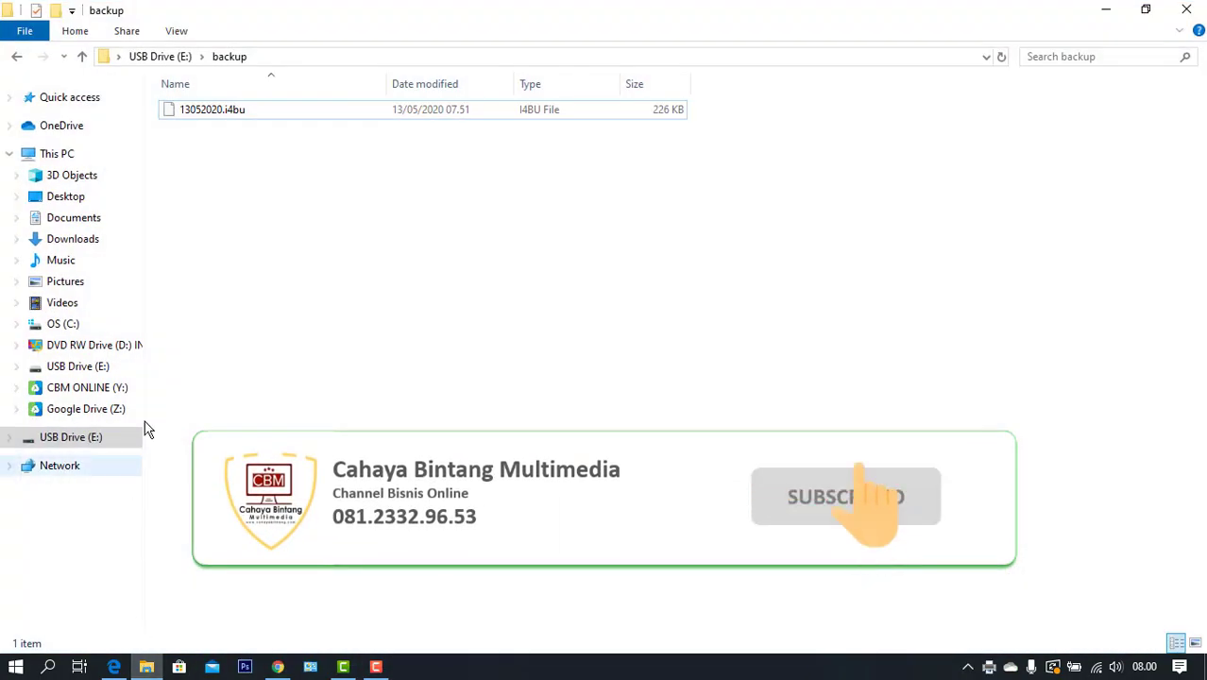
{"action": "left_click", "coordinate": [63, 323]}
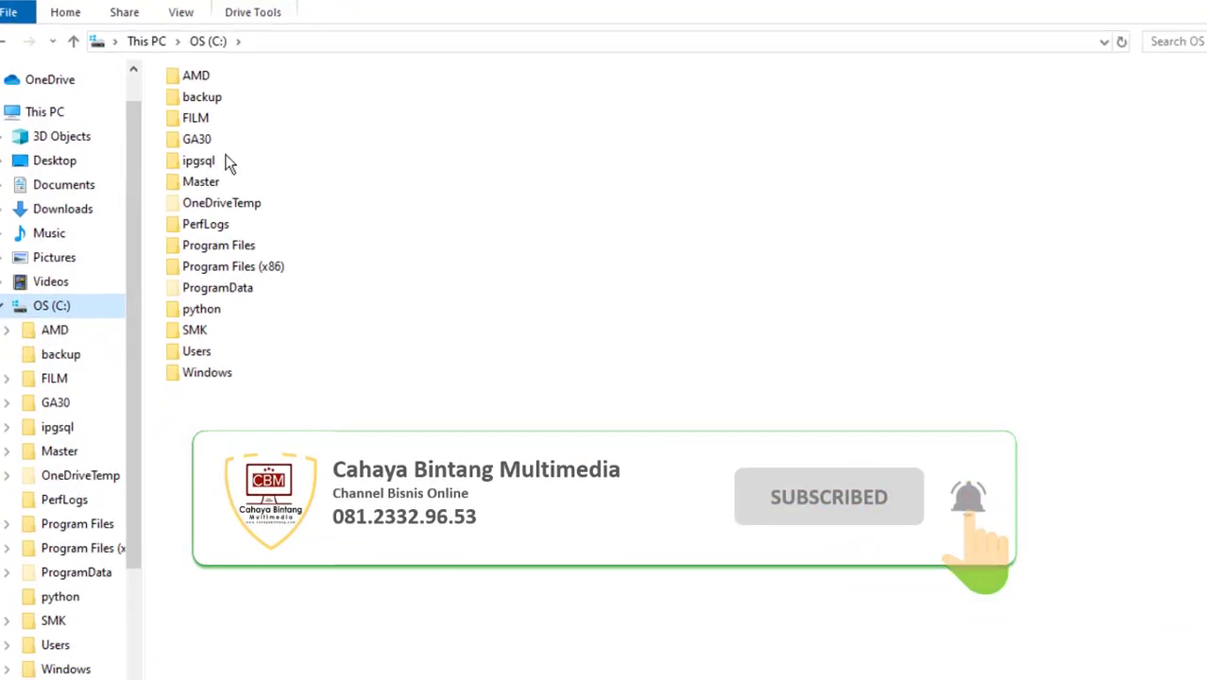
{"action": "double_click", "coordinate": [229, 163]}
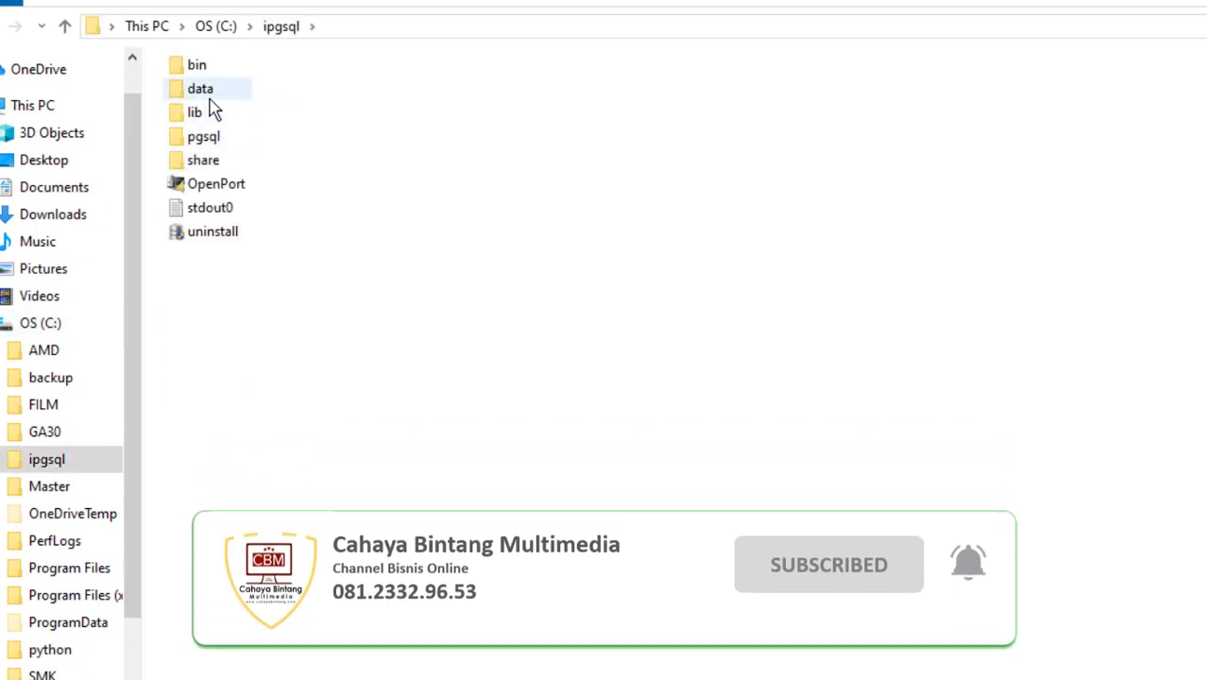
{"action": "right_click", "coordinate": [209, 93]}
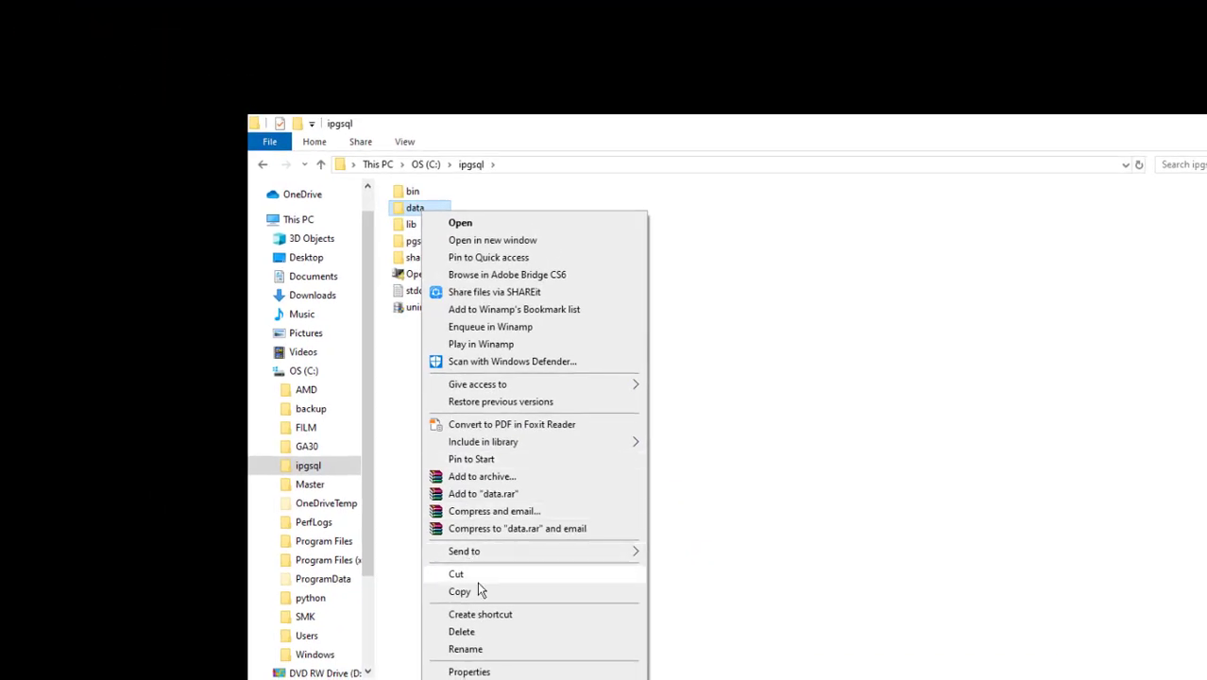
{"action": "left_click", "coordinate": [478, 593]}
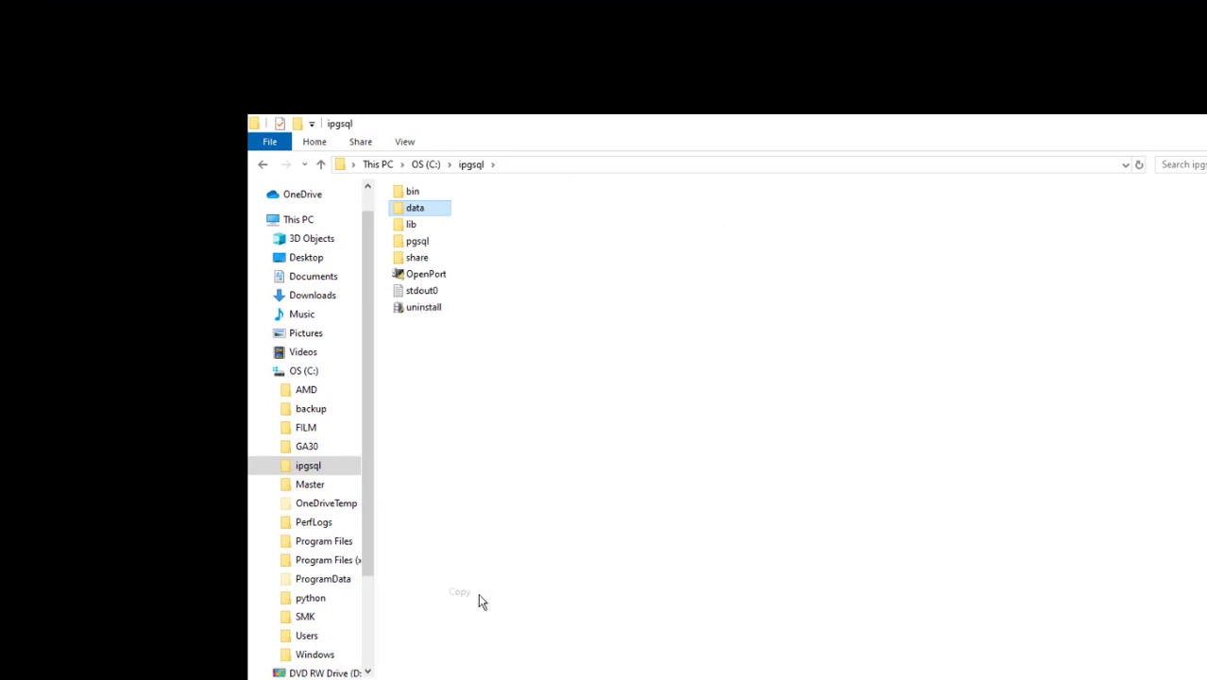
Paste the copied data folder into the top level of USB Drive (E:)
{"action": "left_click", "coordinate": [263, 373]}
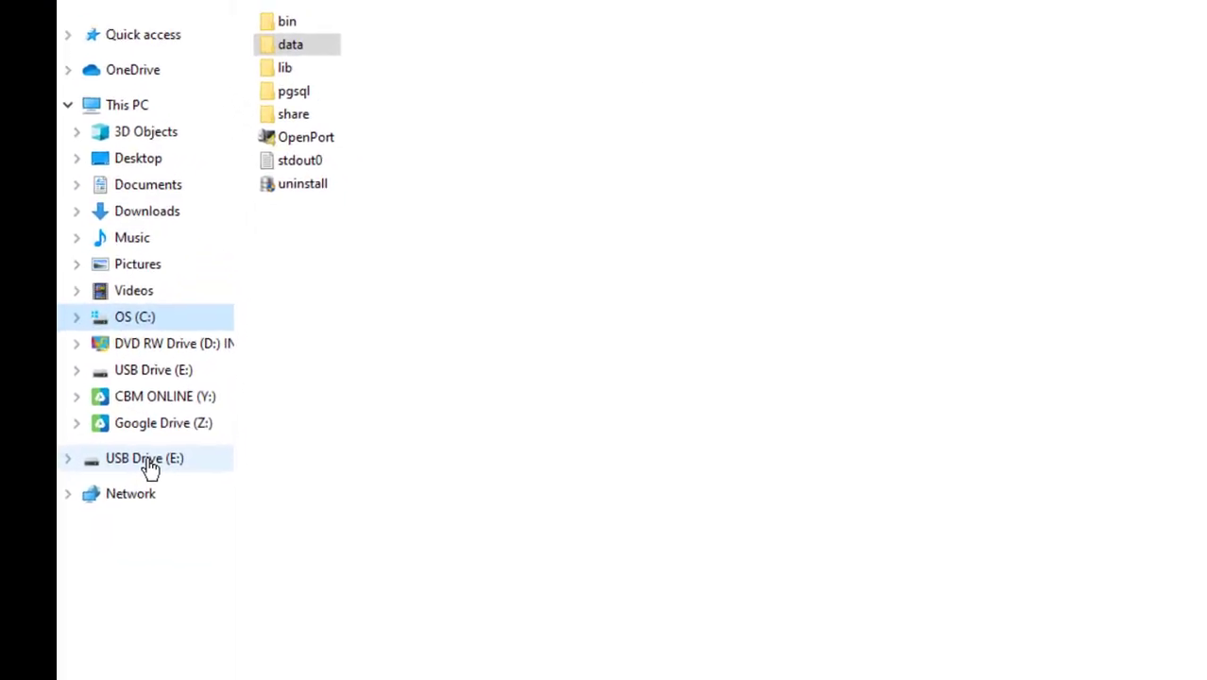
{"action": "left_click", "coordinate": [146, 460]}
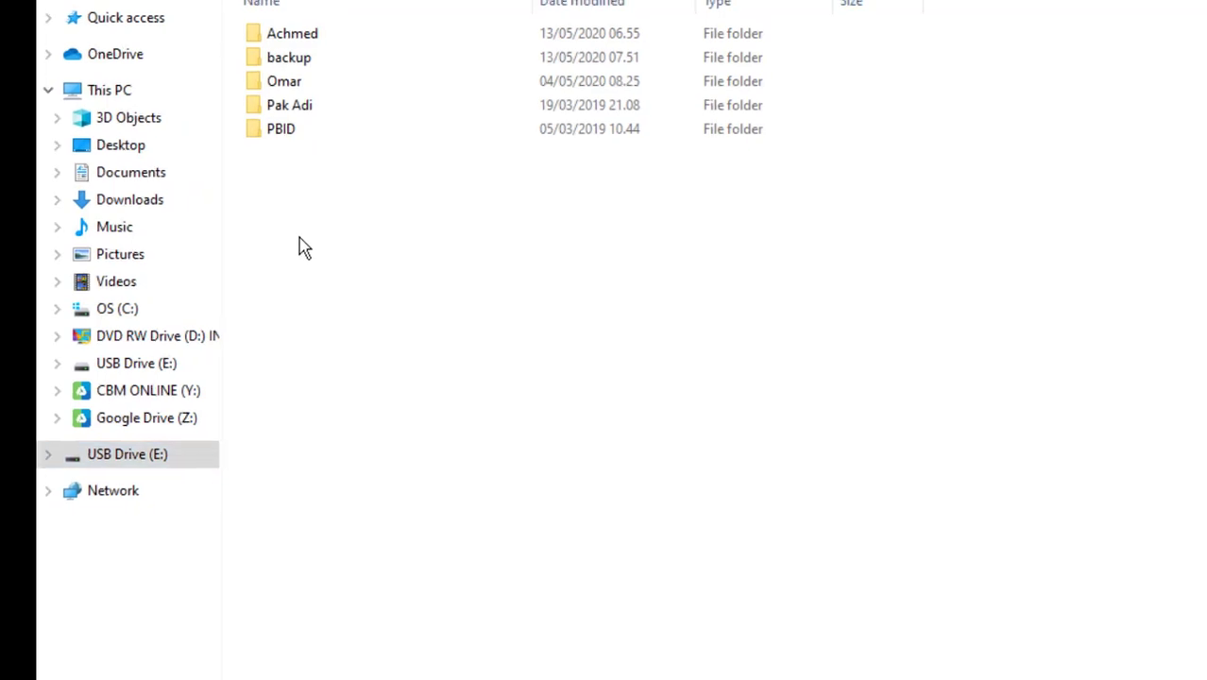
{"action": "right_click", "coordinate": [309, 247]}
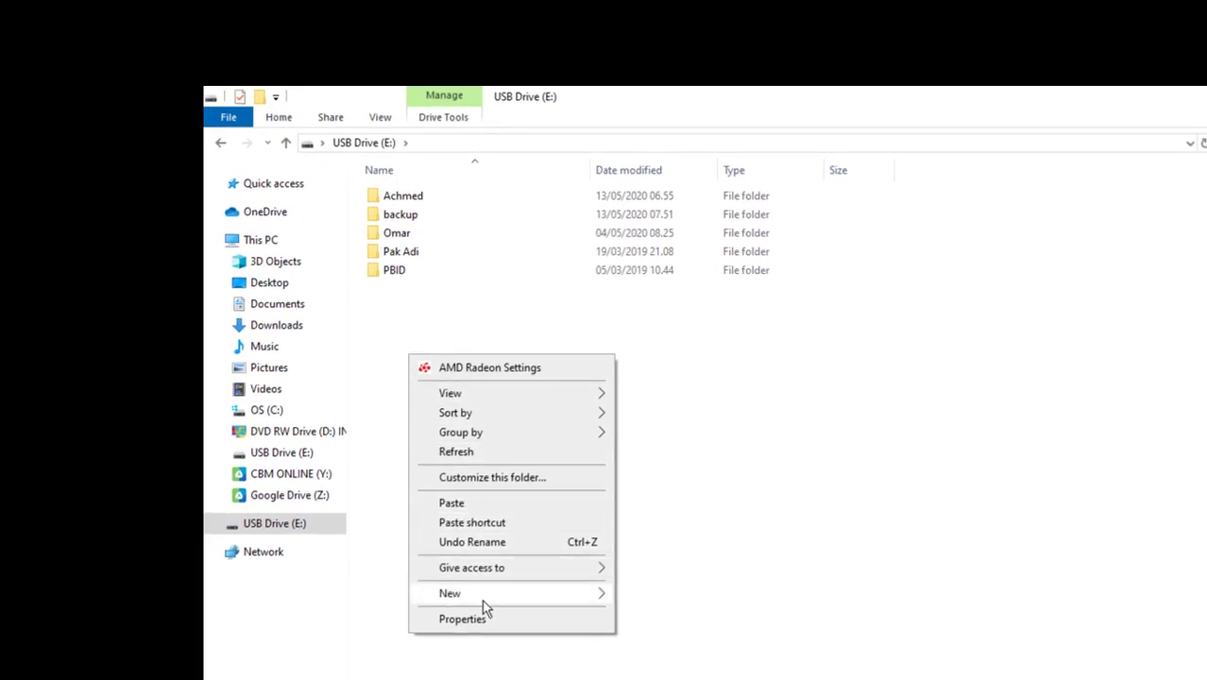
{"action": "mouse_move", "coordinate": [487, 595]}
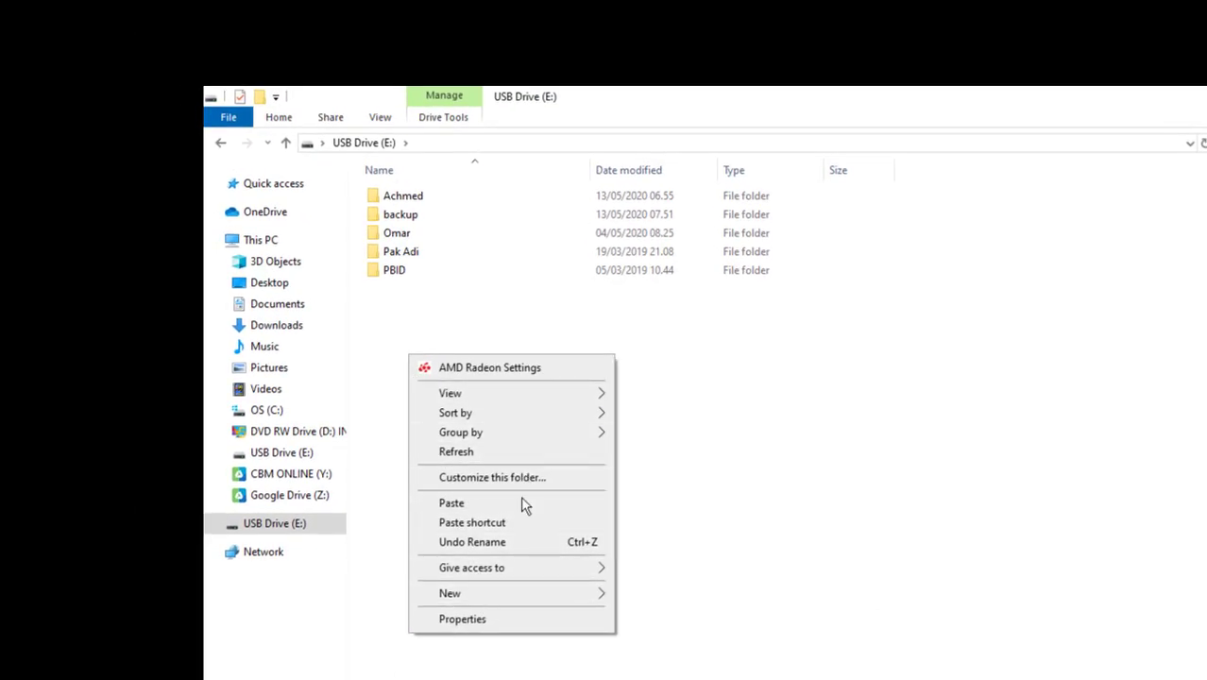
{"action": "left_click", "coordinate": [522, 504]}
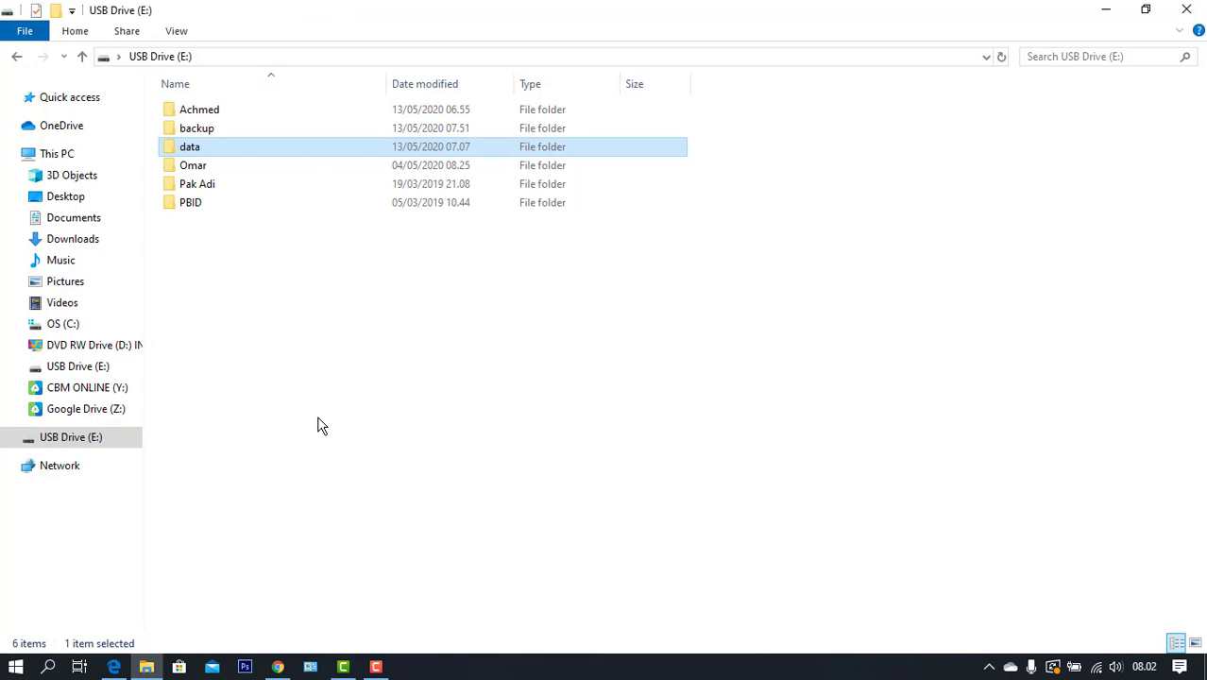
Open the Windows Services console and locate the running iPgSQL service in the list
{"action": "left_click", "coordinate": [1097, 14]}
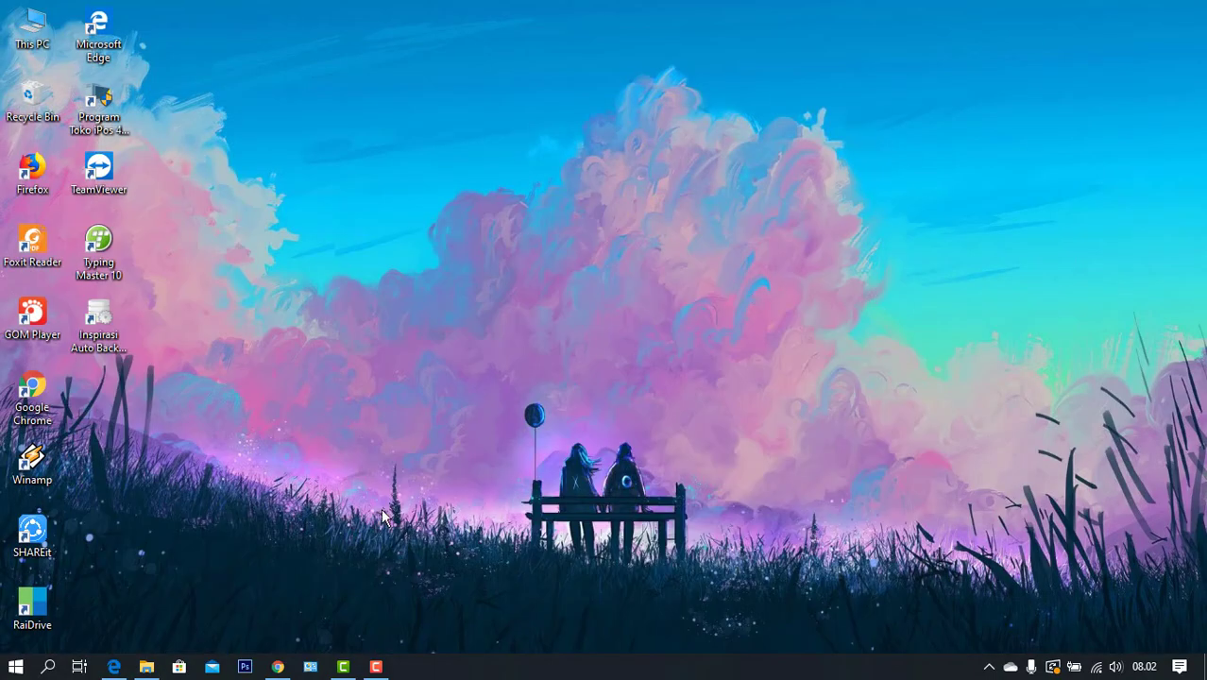
{"action": "left_click", "coordinate": [48, 667]}
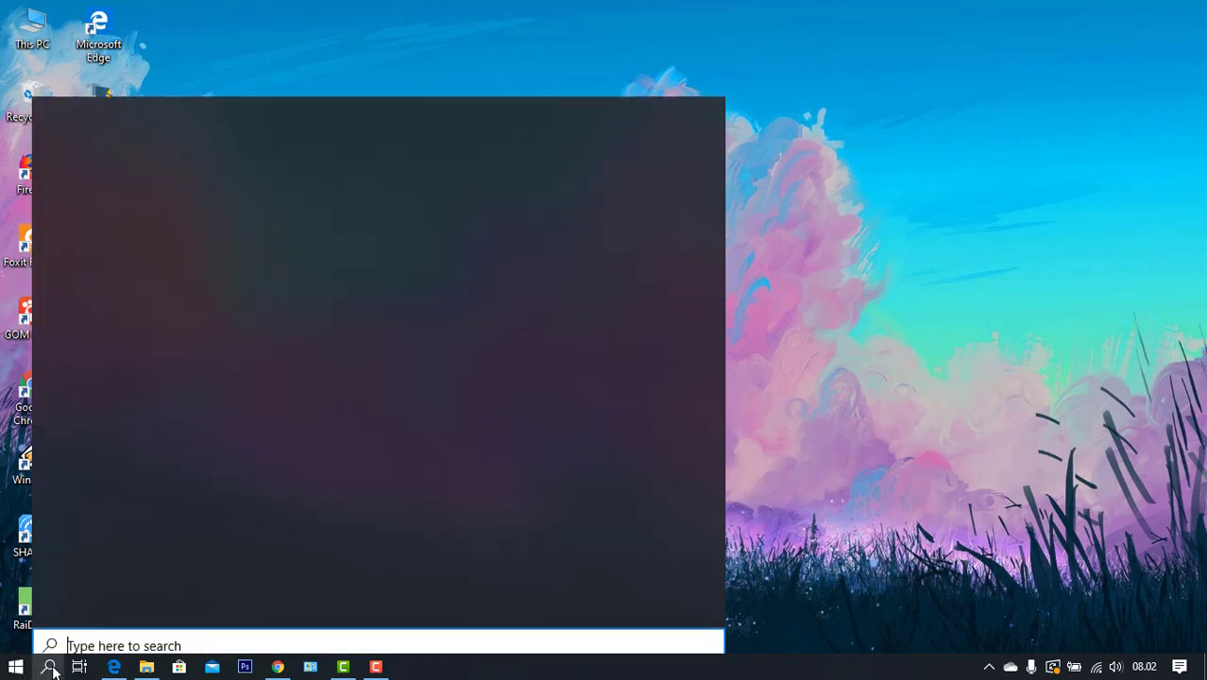
{"action": "type", "text": "ser"}
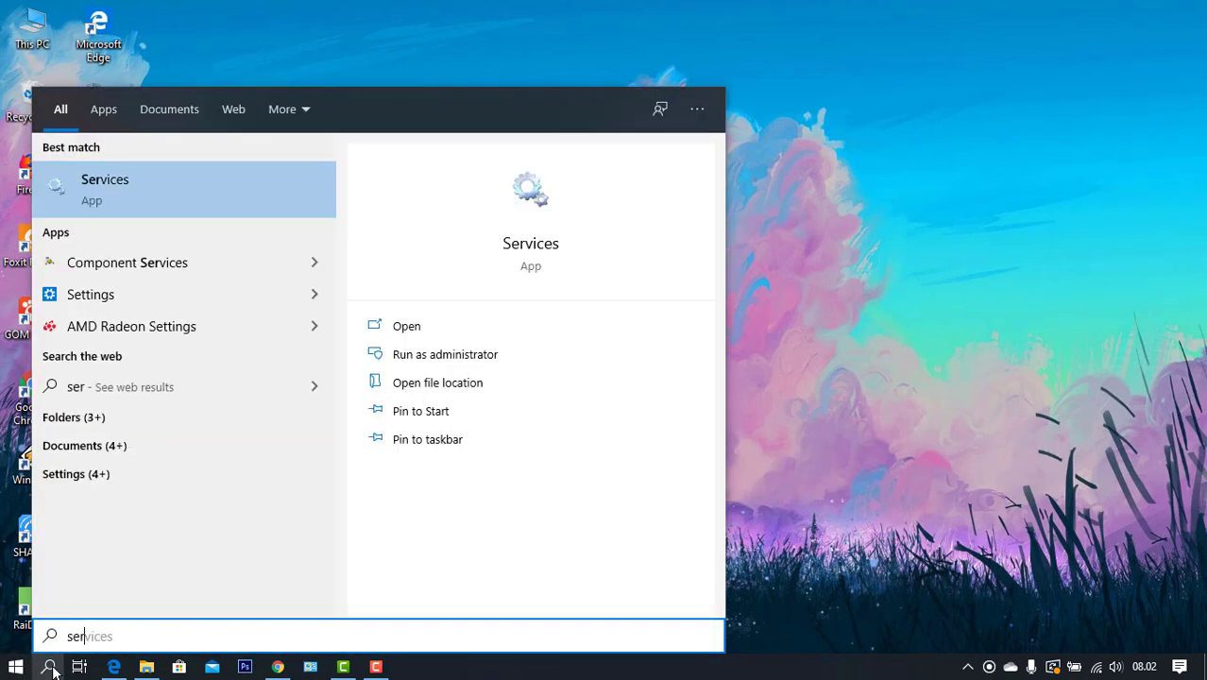
{"action": "left_click", "coordinate": [529, 244]}
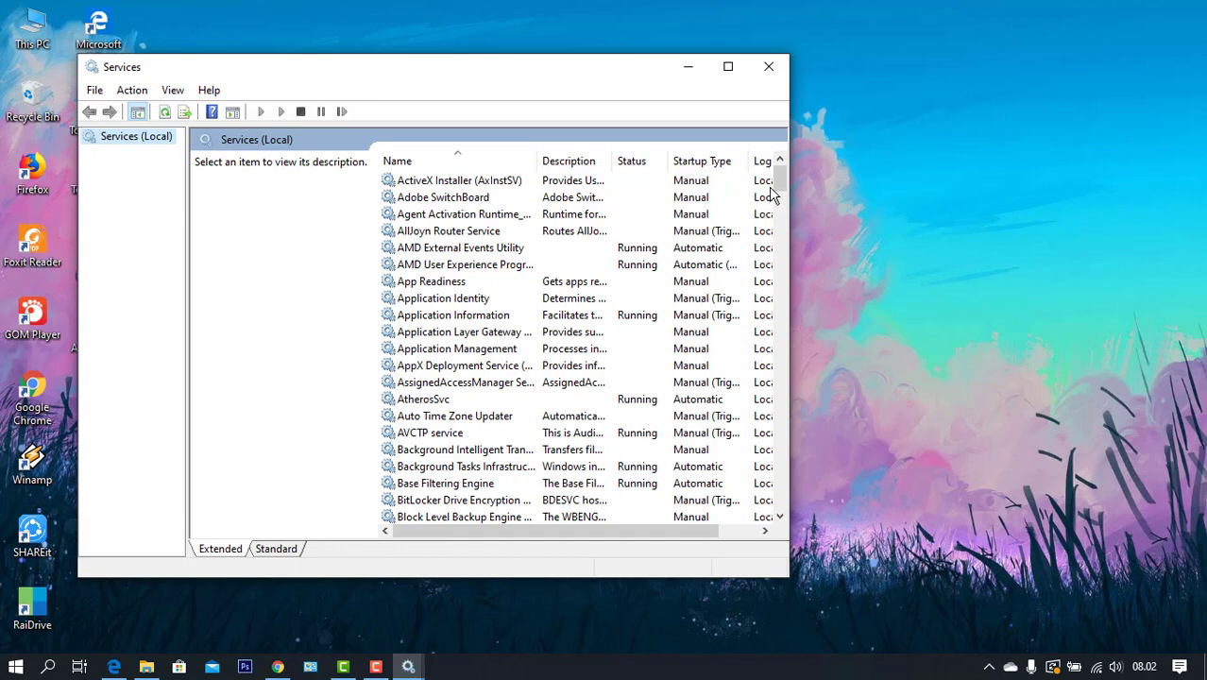
{"action": "left_click_drag", "start_coordinate": [771, 194], "coordinate": [780, 313]}
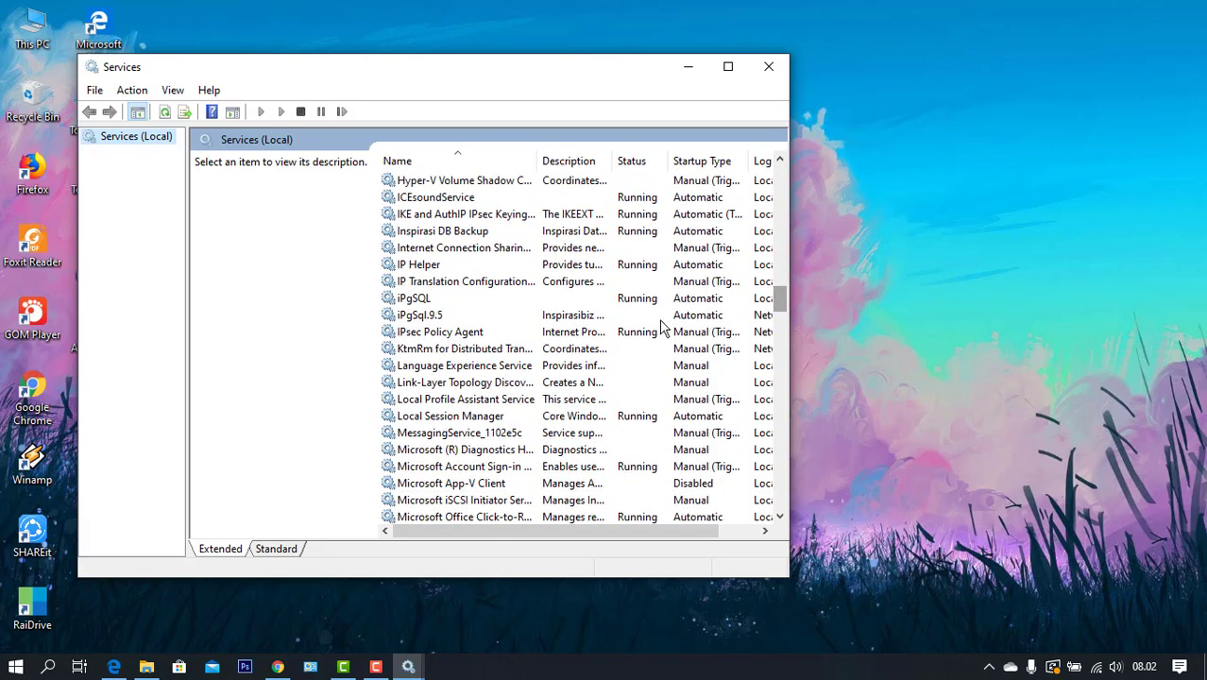
{"action": "left_click", "coordinate": [611, 300]}
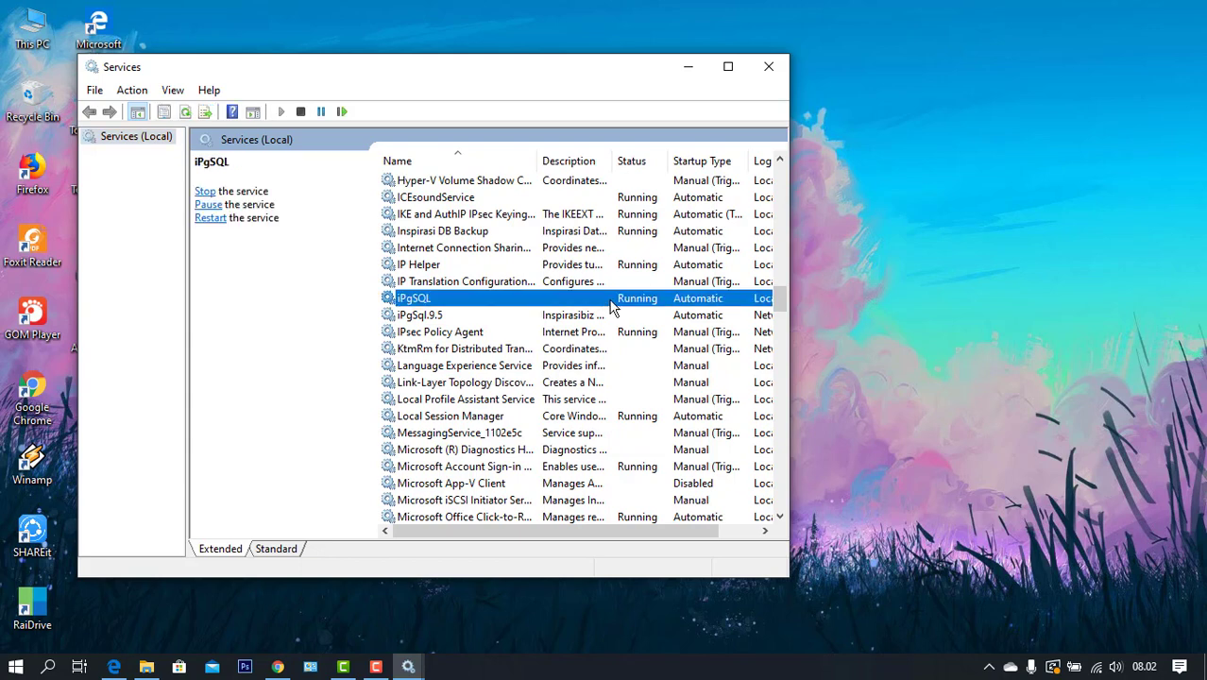
{"action": "right_click", "coordinate": [611, 302]}
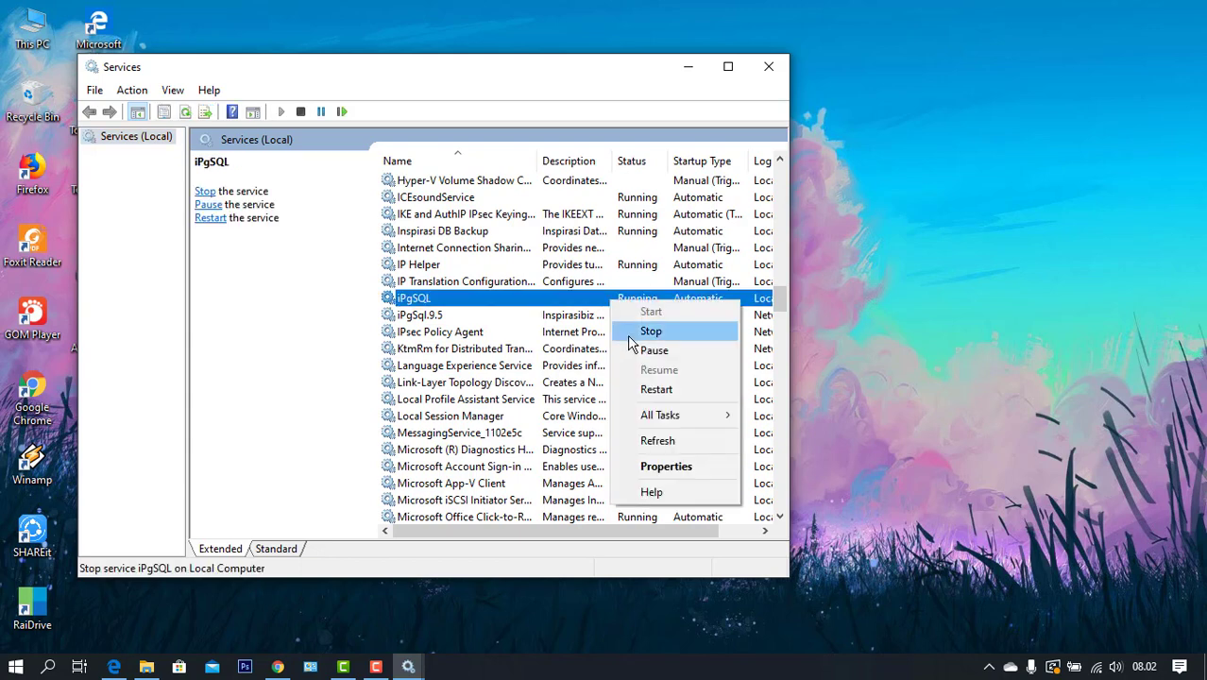
Stop the iPgSQL service and minimize the Services console
{"action": "left_click", "coordinate": [632, 332]}
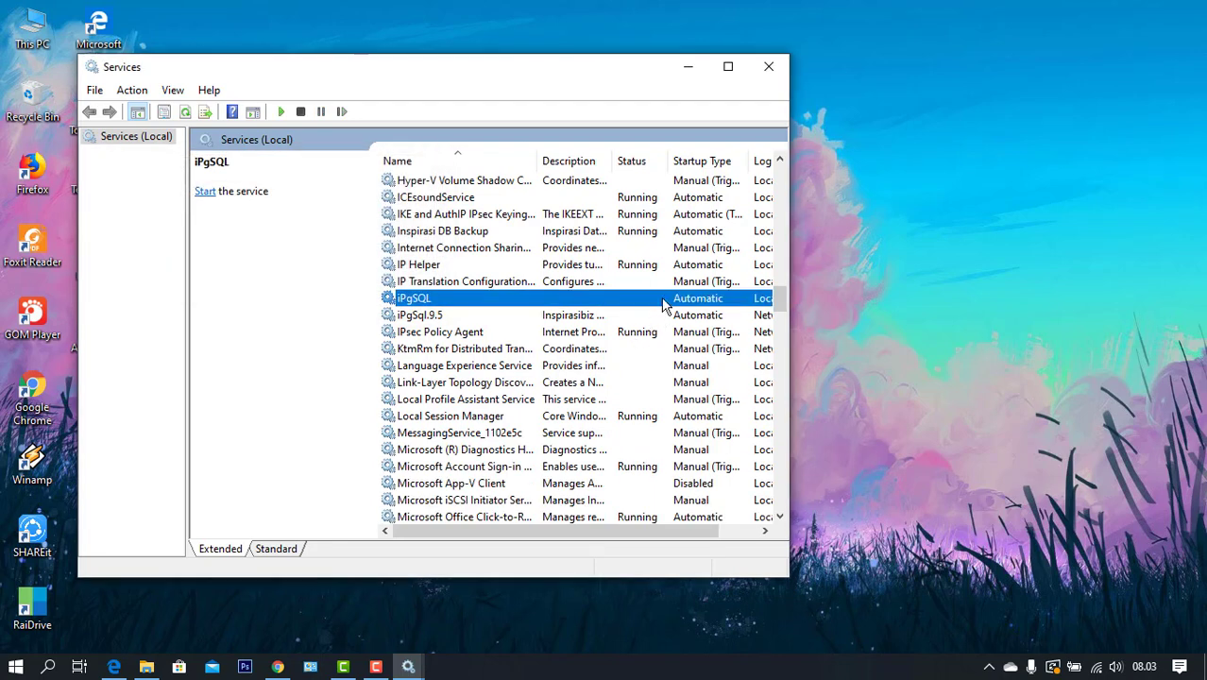
{"action": "right_click", "coordinate": [664, 298]}
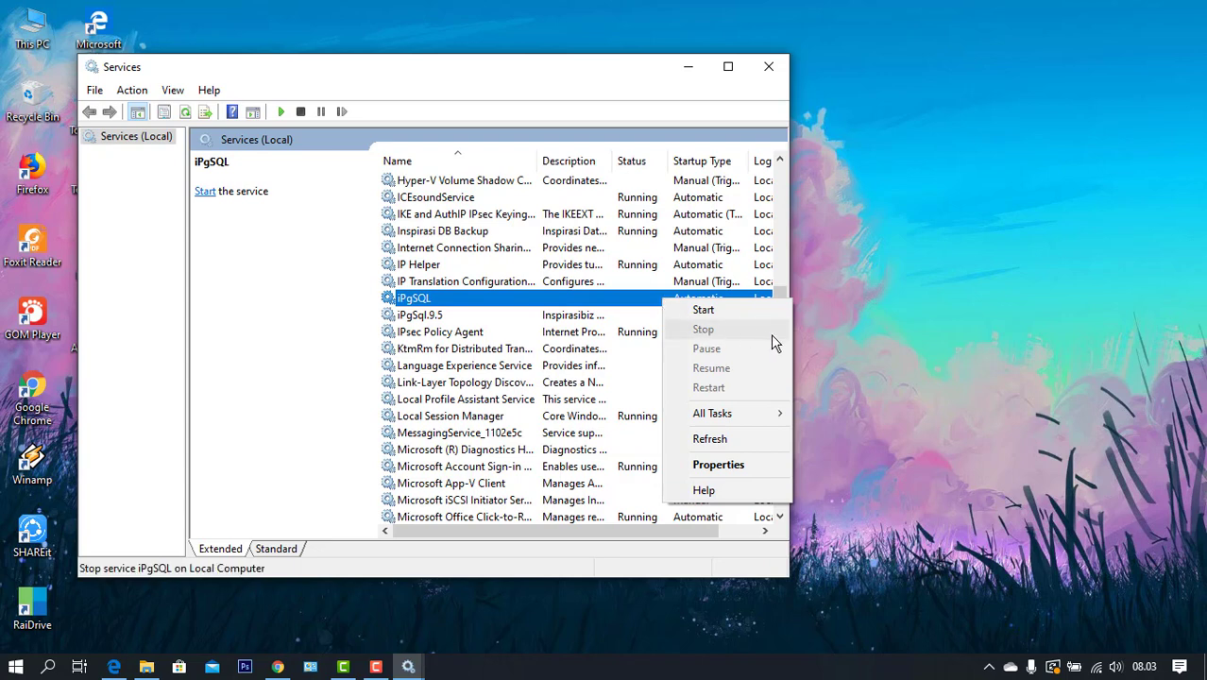
{"action": "left_click", "coordinate": [888, 271]}
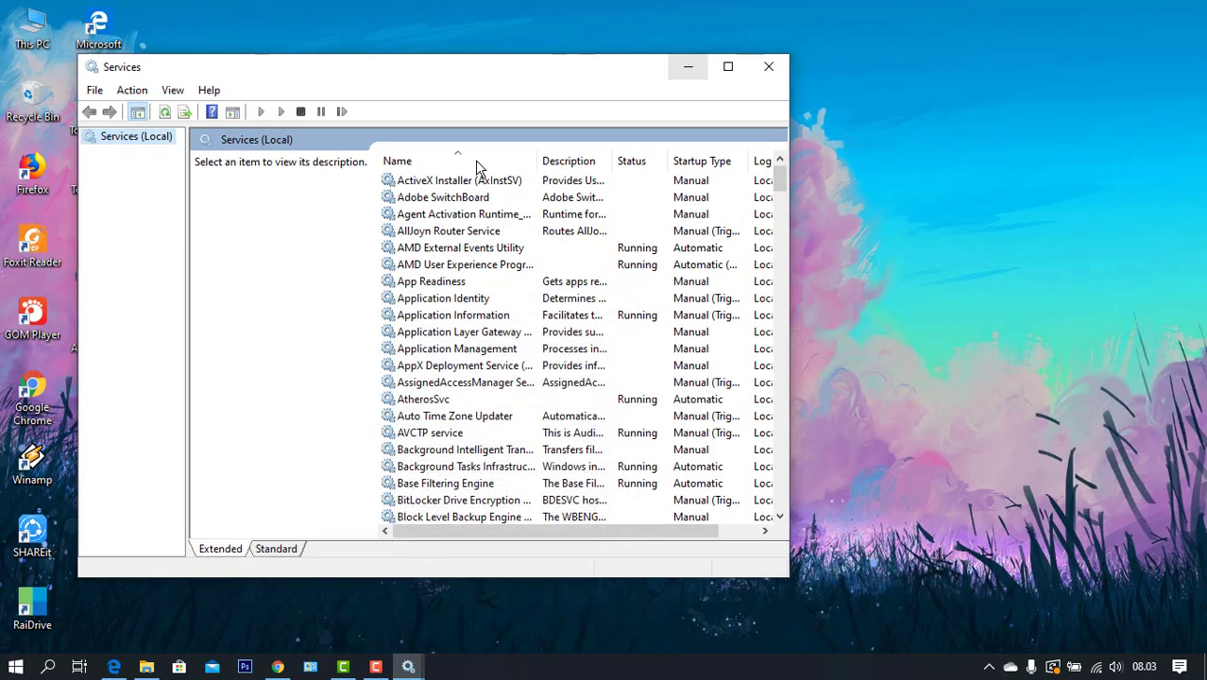
{"action": "left_click", "coordinate": [684, 68]}
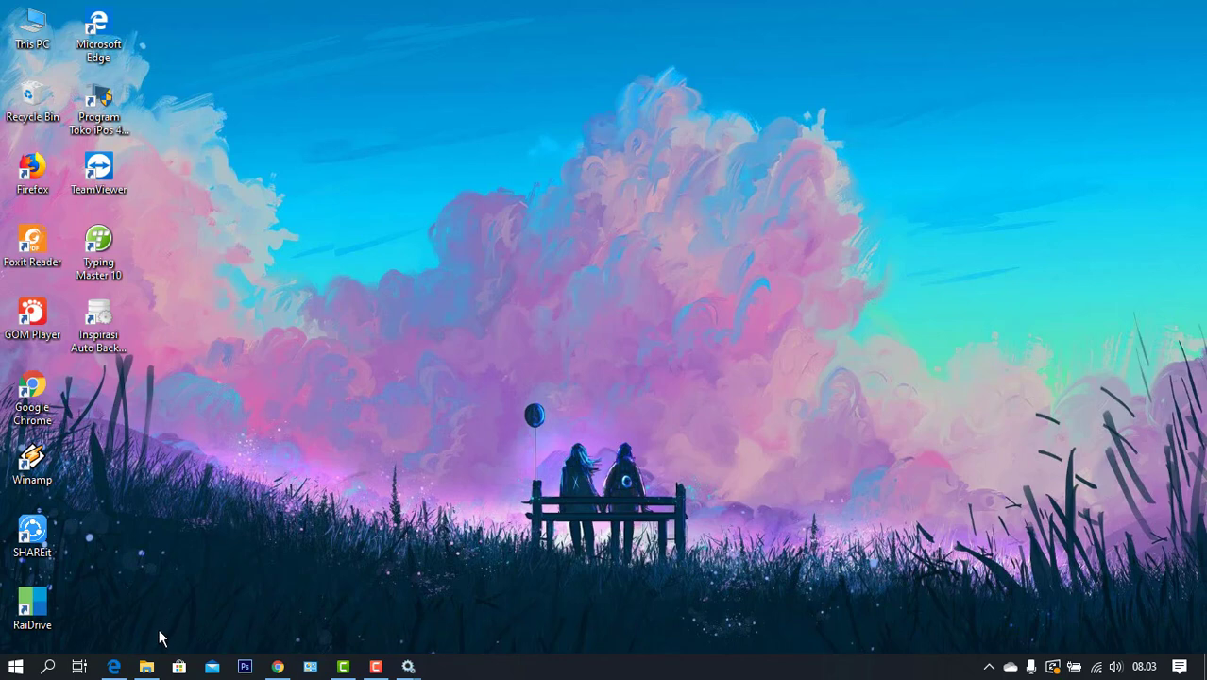
In File Explorer, open the ipgsql folder on the OS (C:) drive
{"action": "left_click", "coordinate": [146, 667]}
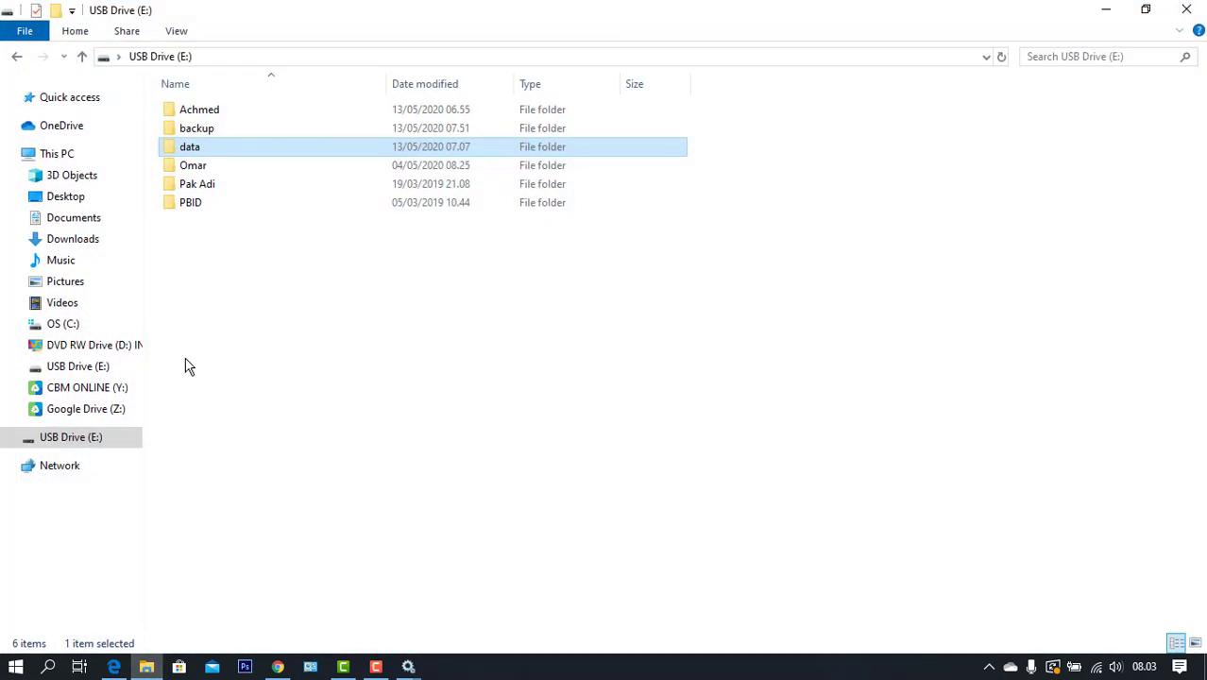
{"action": "left_click", "coordinate": [74, 326]}
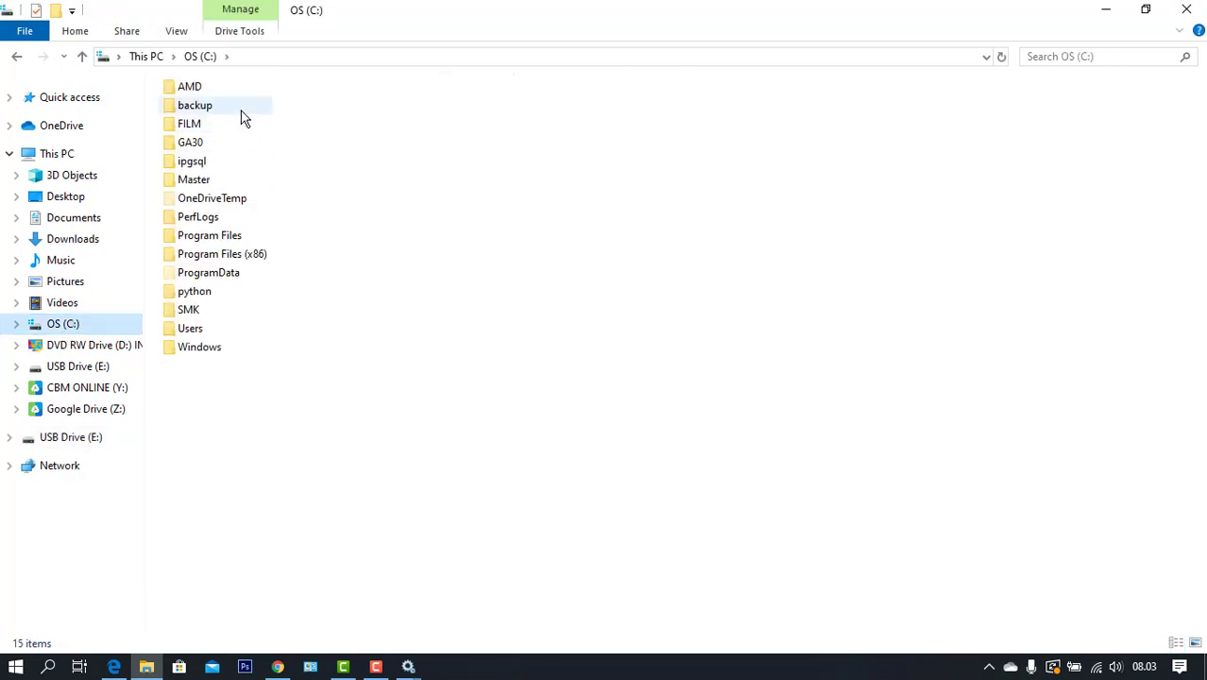
{"action": "double_click", "coordinate": [210, 161]}
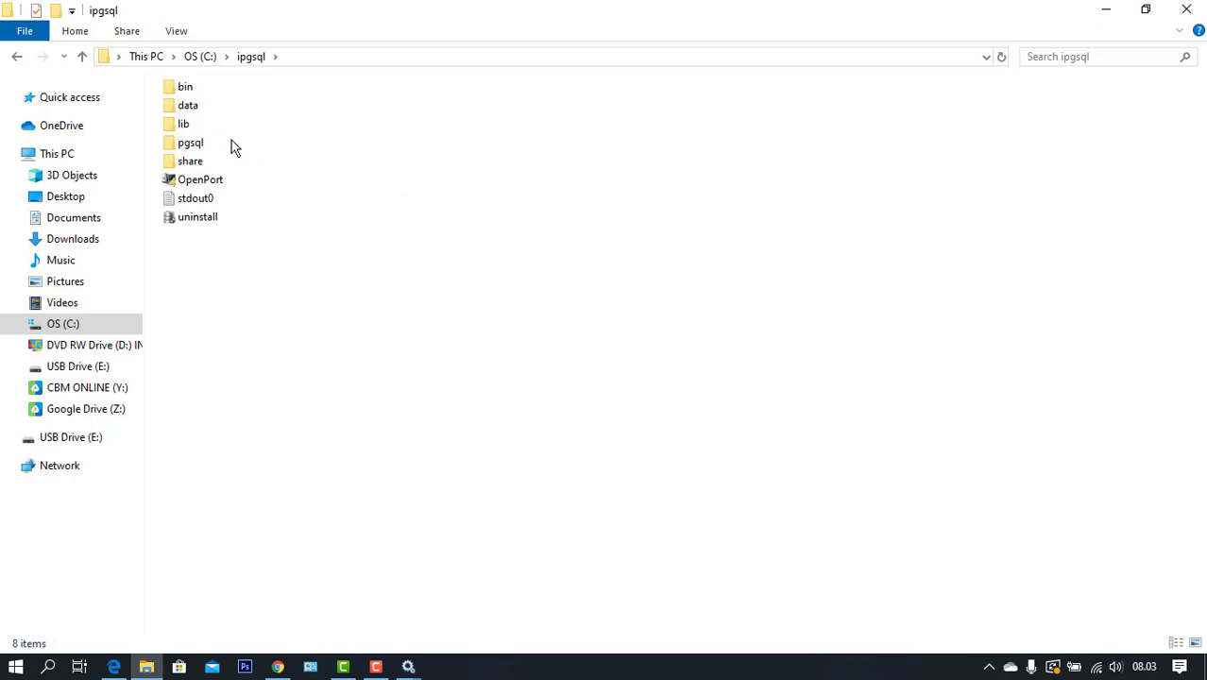
{"action": "left_click", "coordinate": [83, 57]}
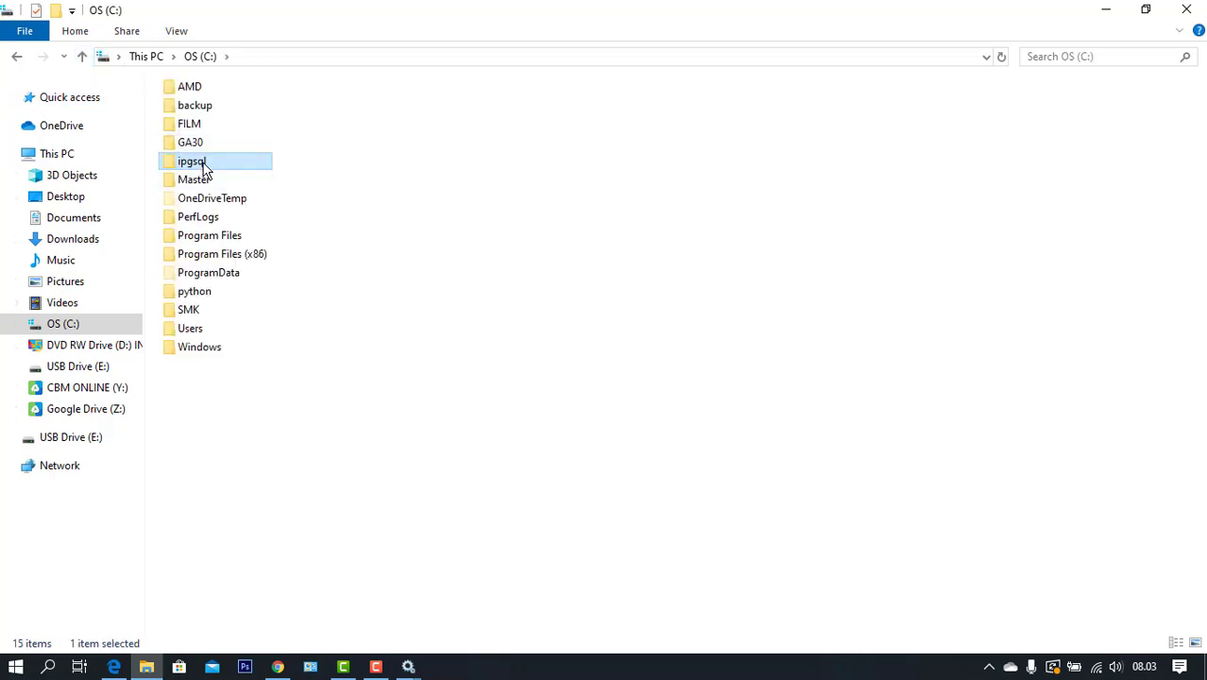
{"action": "right_click", "coordinate": [203, 165]}
{"action": "left_click", "coordinate": [186, 167]}
{"action": "double_click", "coordinate": [186, 167]}
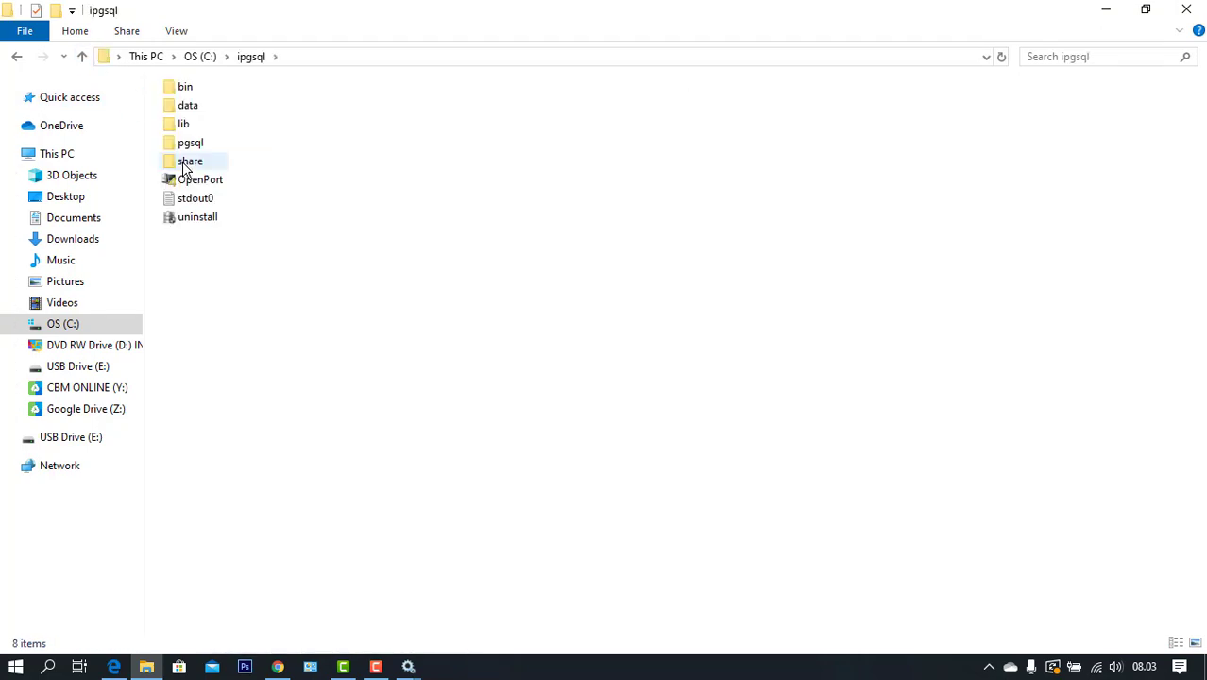
Rename the data folder in C:\ipgsql to data_lama
{"action": "right_click", "coordinate": [190, 109]}
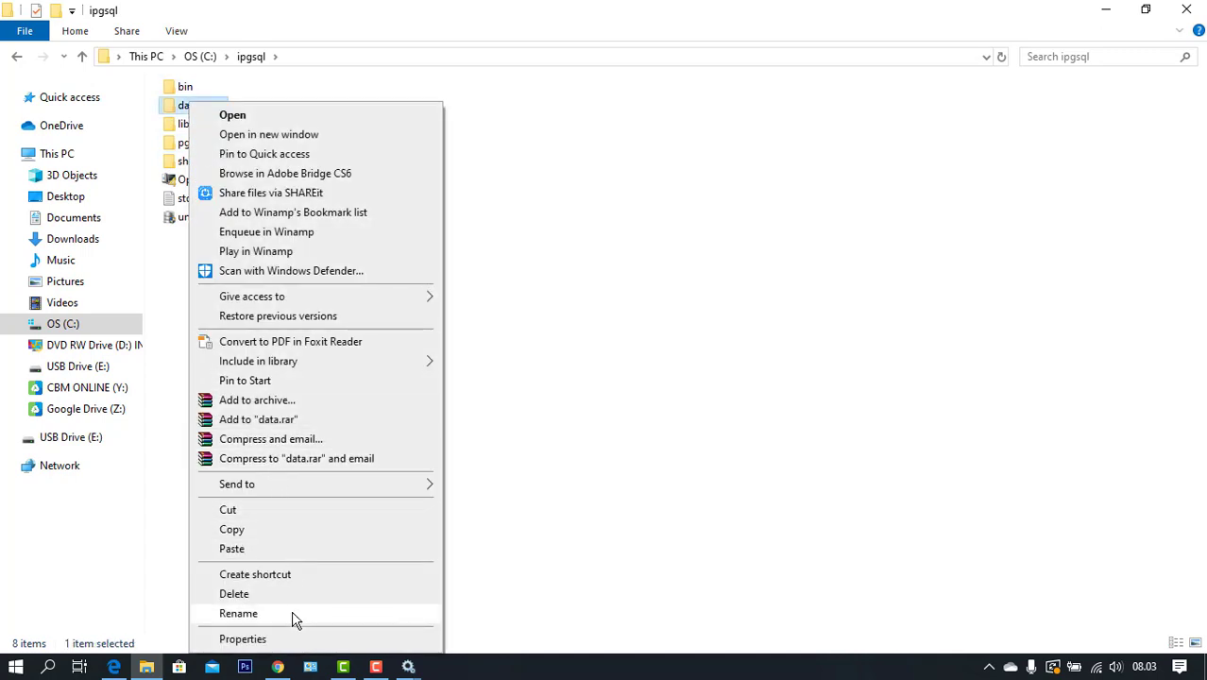
{"action": "left_click", "coordinate": [238, 613]}
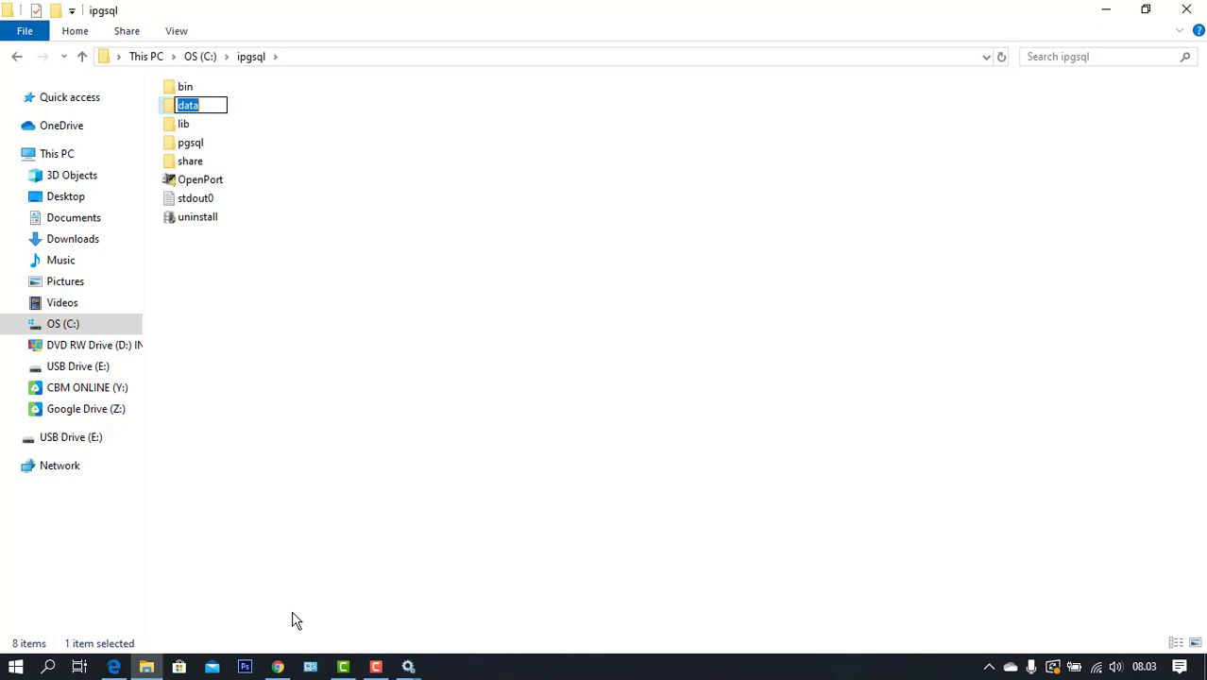
{"action": "left_click", "coordinate": [205, 107]}
{"action": "type", "text": "_"}
{"action": "type", "text": "ba"}
{"action": "type", "text": "ma"}
{"action": "left_click", "coordinate": [348, 294]}
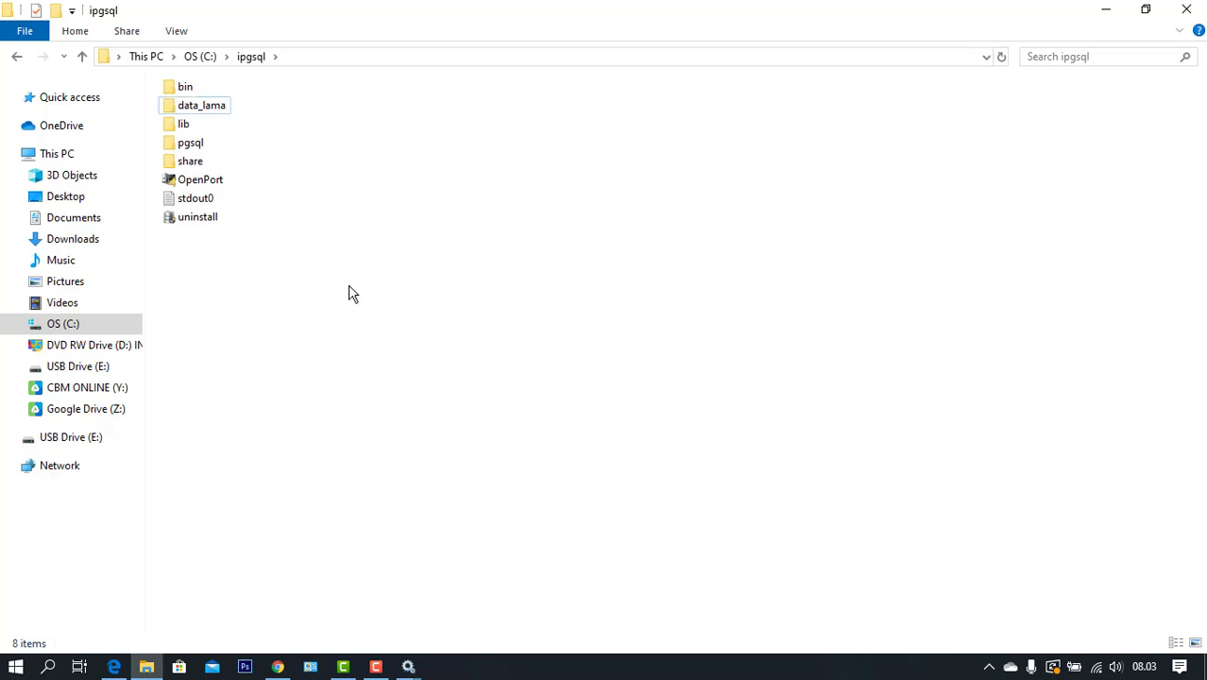
Copy the data folder from the USB Drive (E:)
{"action": "left_click", "coordinate": [107, 438]}
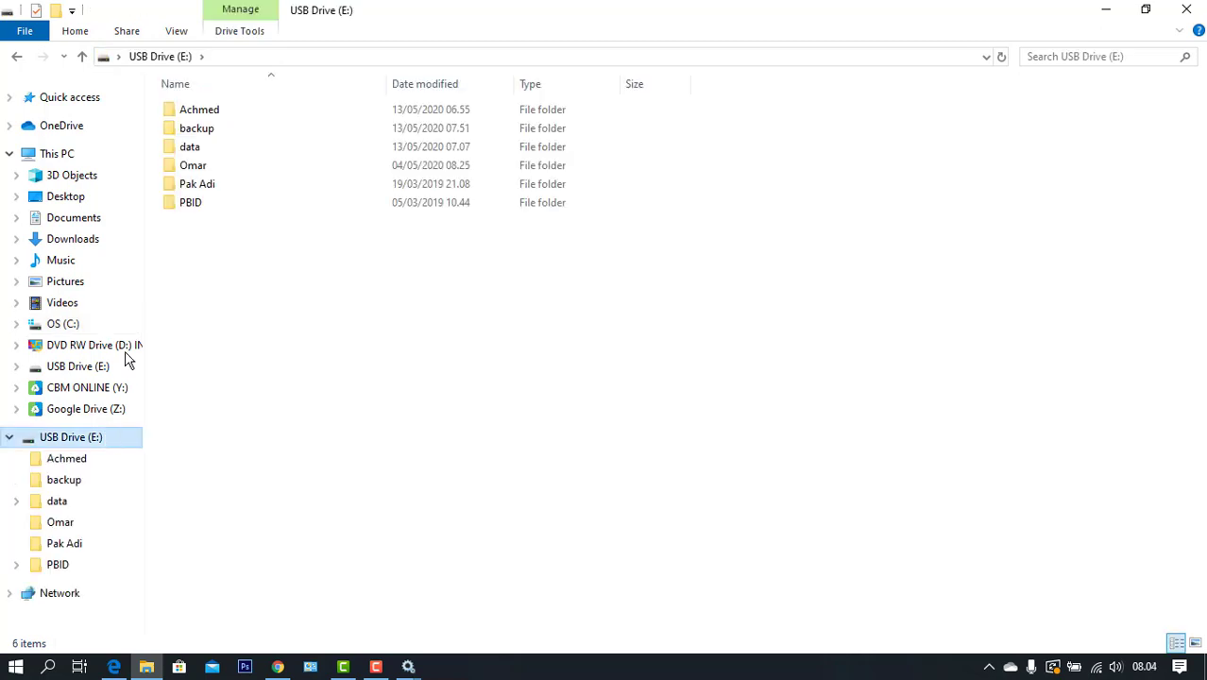
{"action": "left_click", "coordinate": [283, 152]}
{"action": "right_click", "coordinate": [284, 152]}
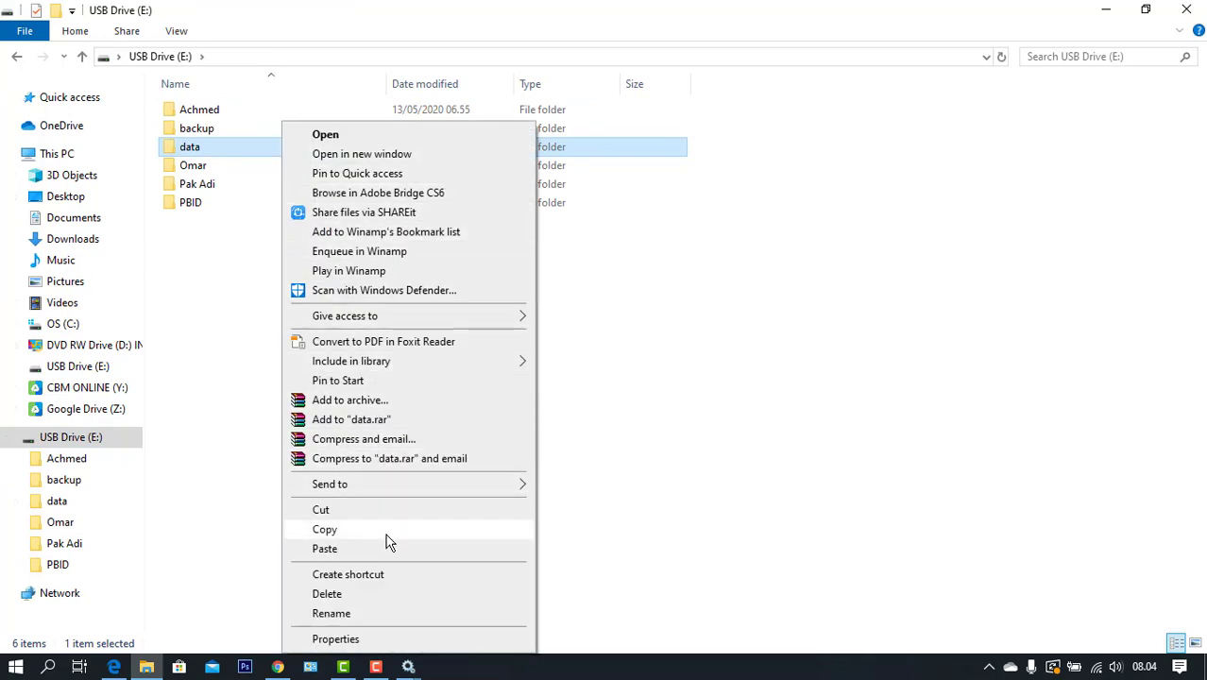
{"action": "left_click", "coordinate": [324, 529]}
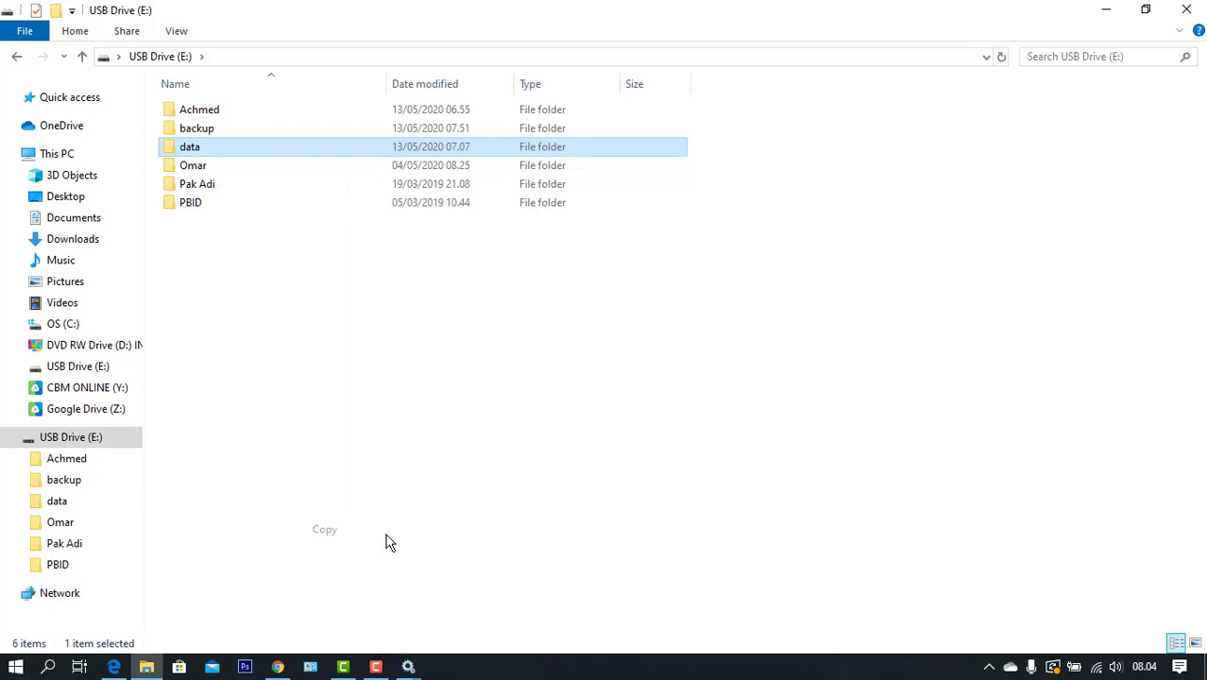
Paste the copied data folder into C:\ipgsql beside data_lama
{"action": "left_click", "coordinate": [60, 327]}
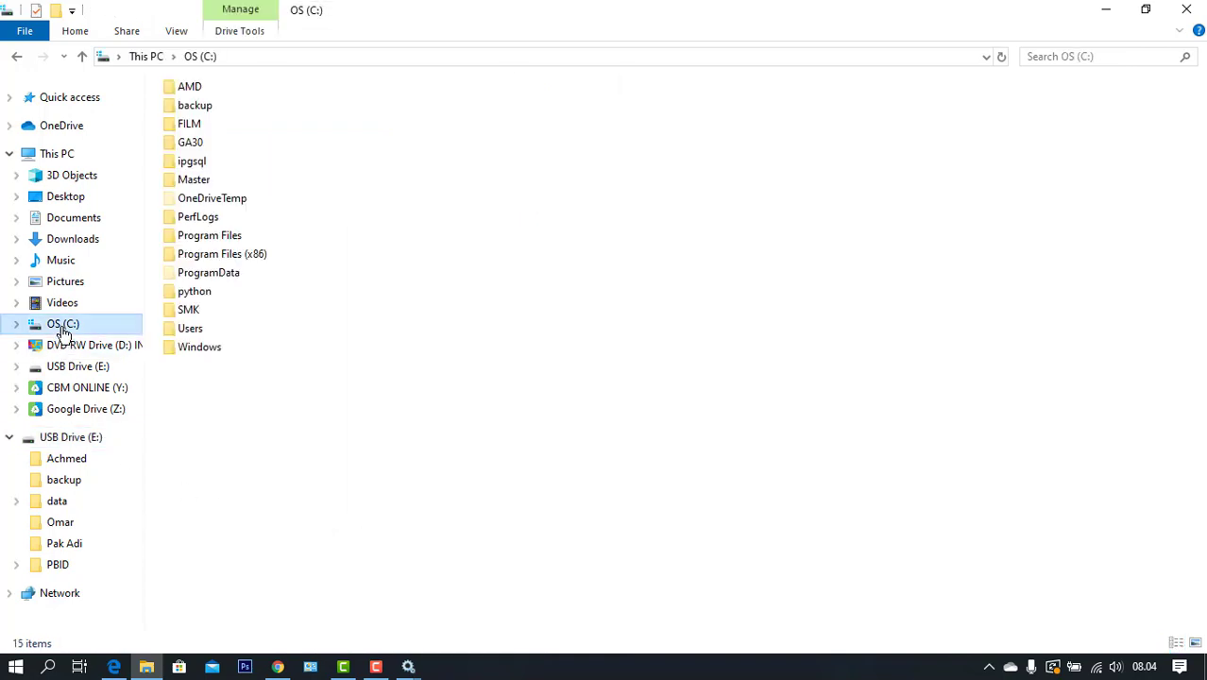
{"action": "left_click", "coordinate": [201, 163]}
{"action": "double_click", "coordinate": [202, 166]}
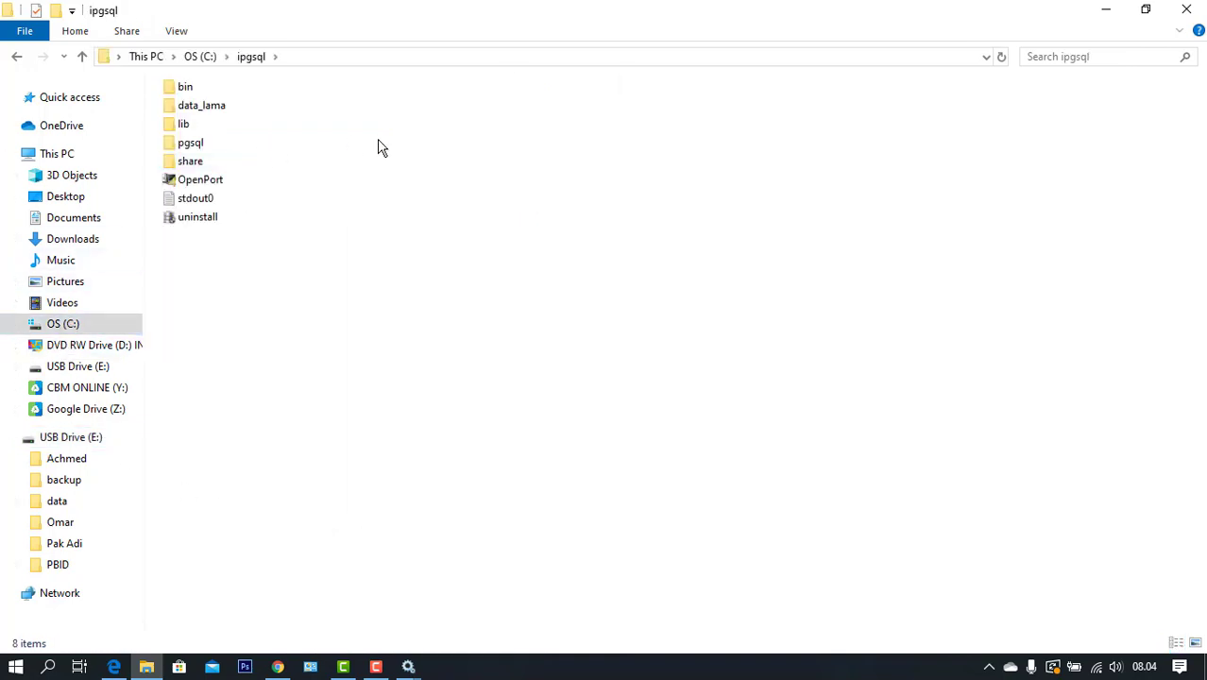
{"action": "right_click", "coordinate": [210, 287]}
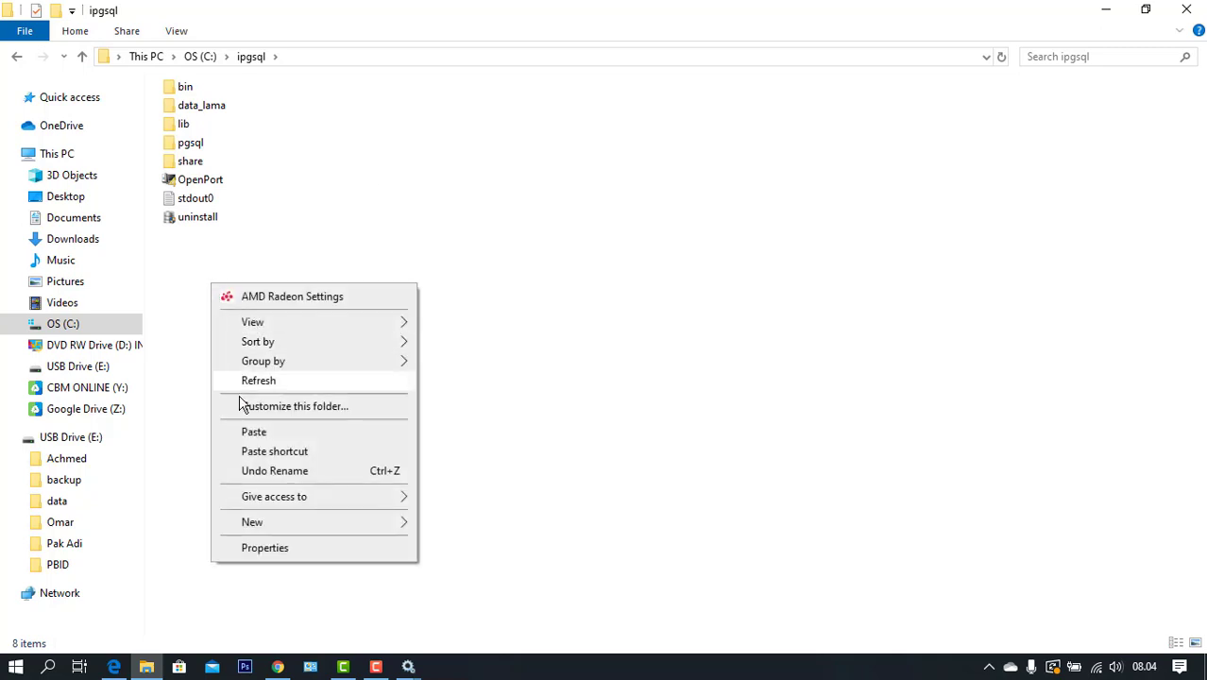
{"action": "left_click", "coordinate": [252, 433]}
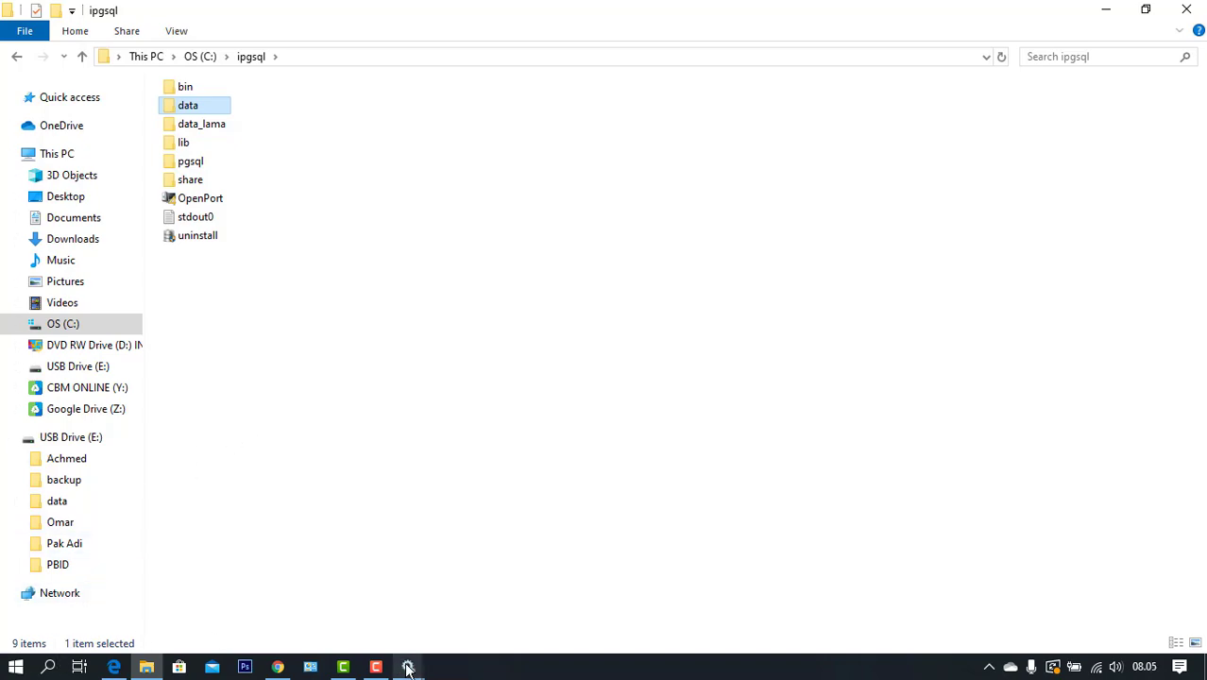
Start the iPgSQL service from its properties, confirm with OK, and close the Services console
{"action": "mouse_move", "coordinate": [408, 668]}
{"action": "left_click", "coordinate": [457, 615]}
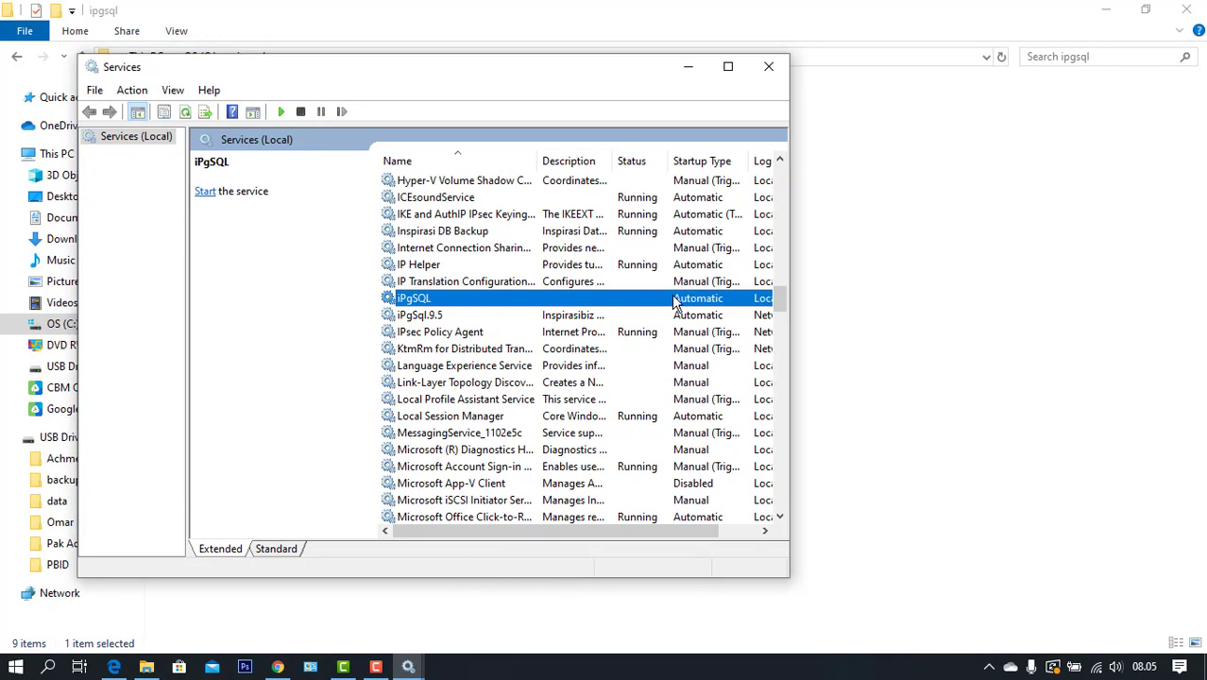
{"action": "double_click", "coordinate": [418, 297]}
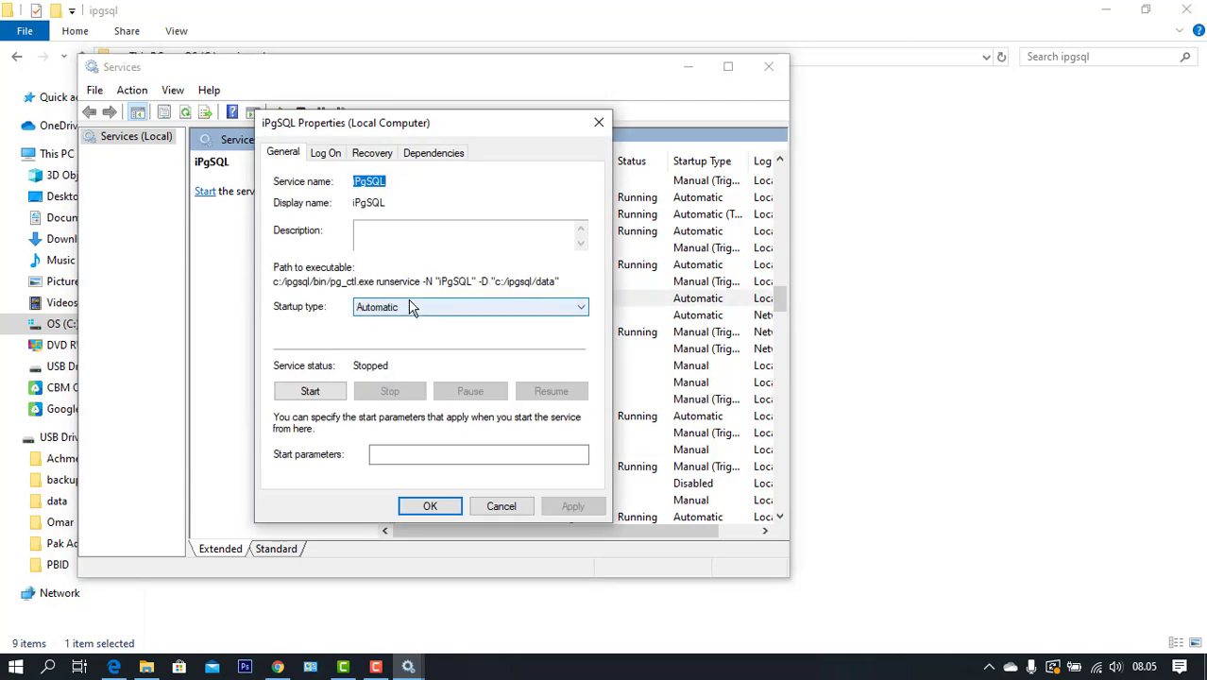
{"action": "left_click", "coordinate": [309, 391]}
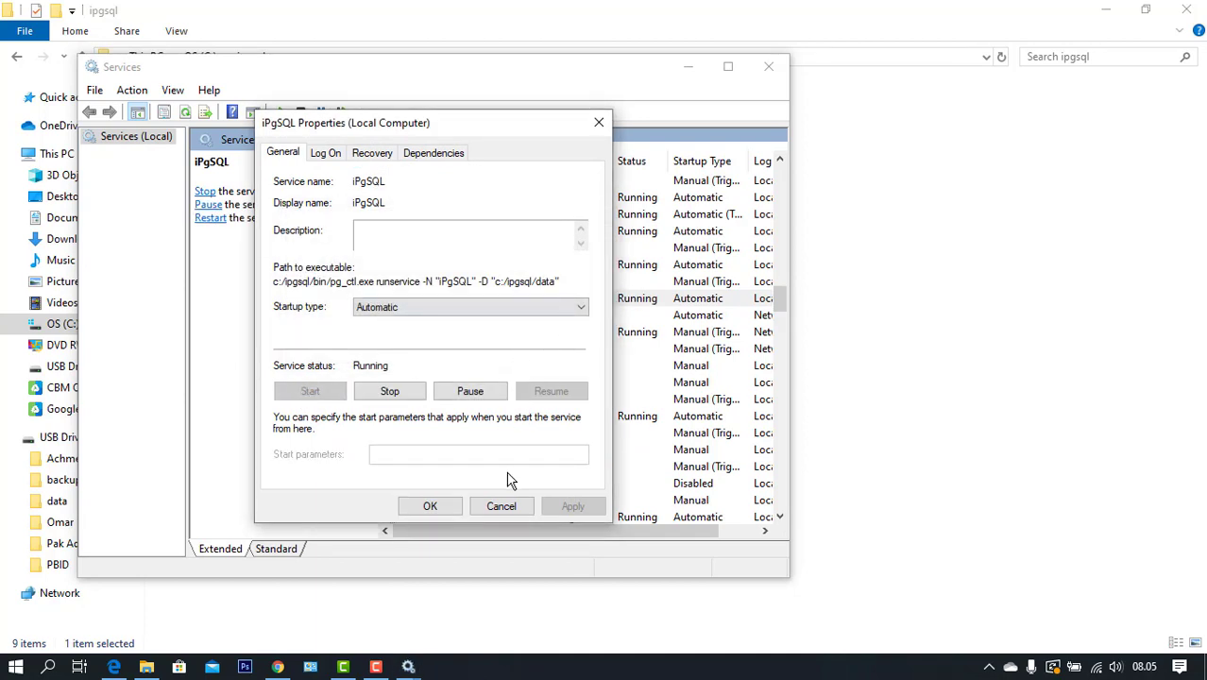
{"action": "left_click", "coordinate": [451, 505]}
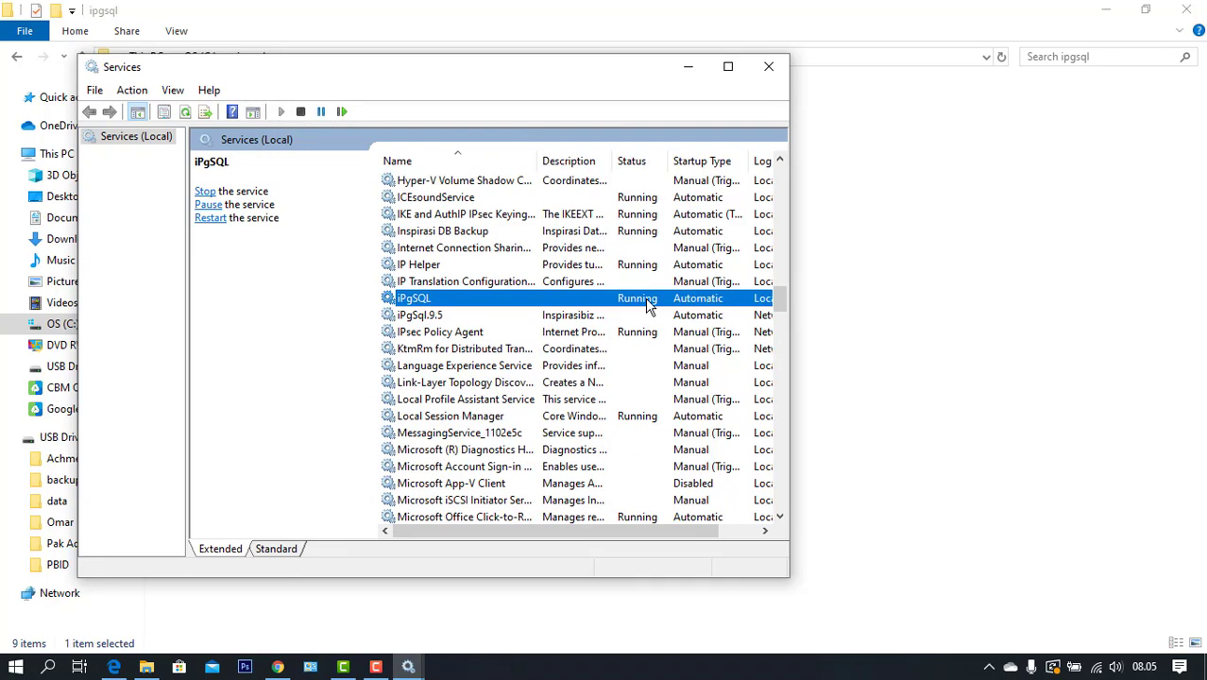
{"action": "left_click", "coordinate": [769, 66]}
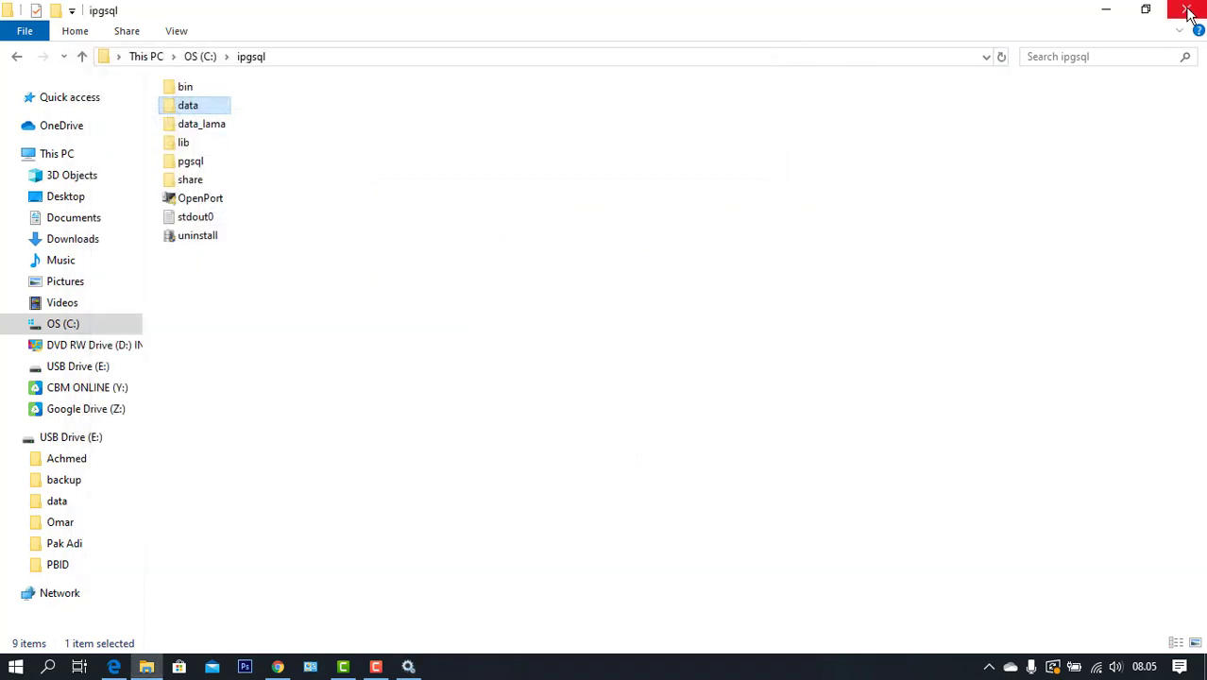
Launch iPos 4 and select the hasilbackup database on localhost
{"action": "left_click", "coordinate": [1186, 10]}
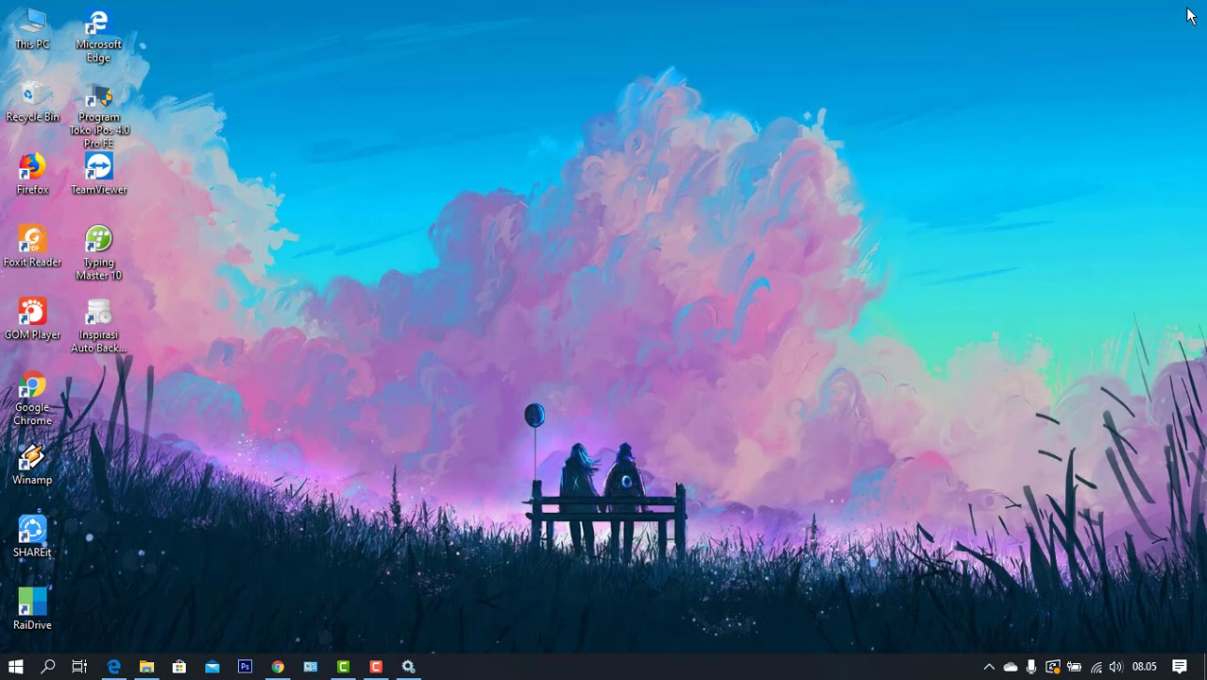
{"action": "double_click", "coordinate": [113, 124]}
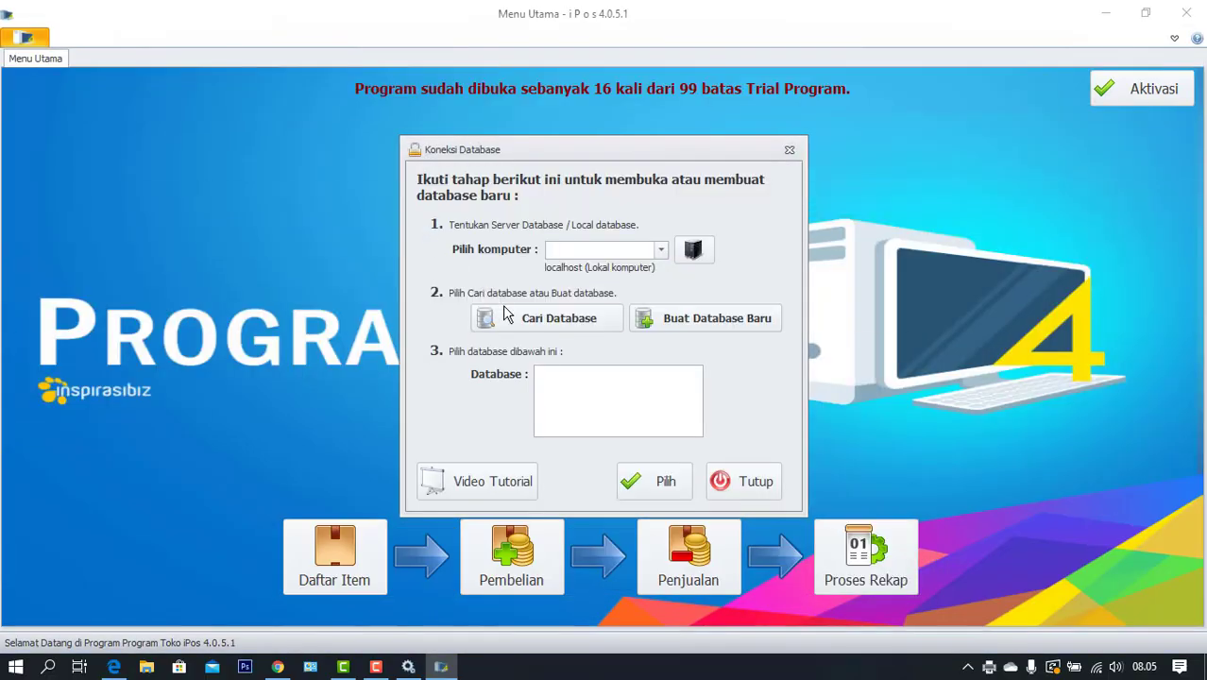
{"action": "left_click", "coordinate": [506, 315]}
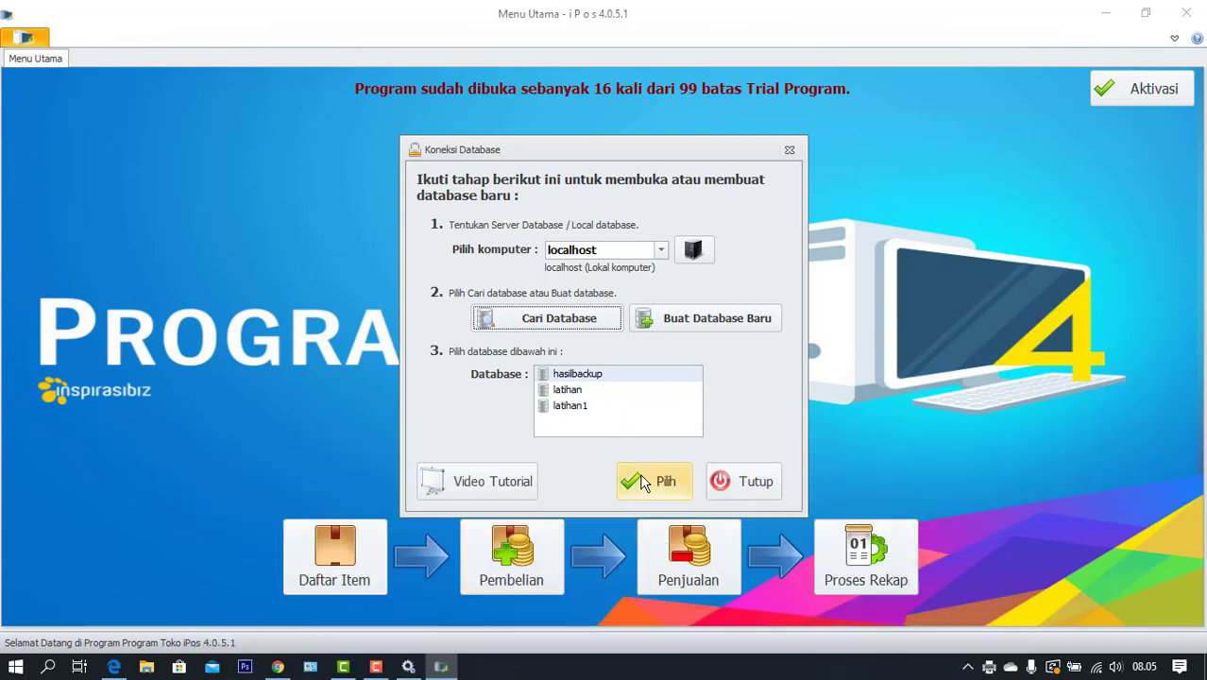
{"action": "left_click", "coordinate": [641, 483]}
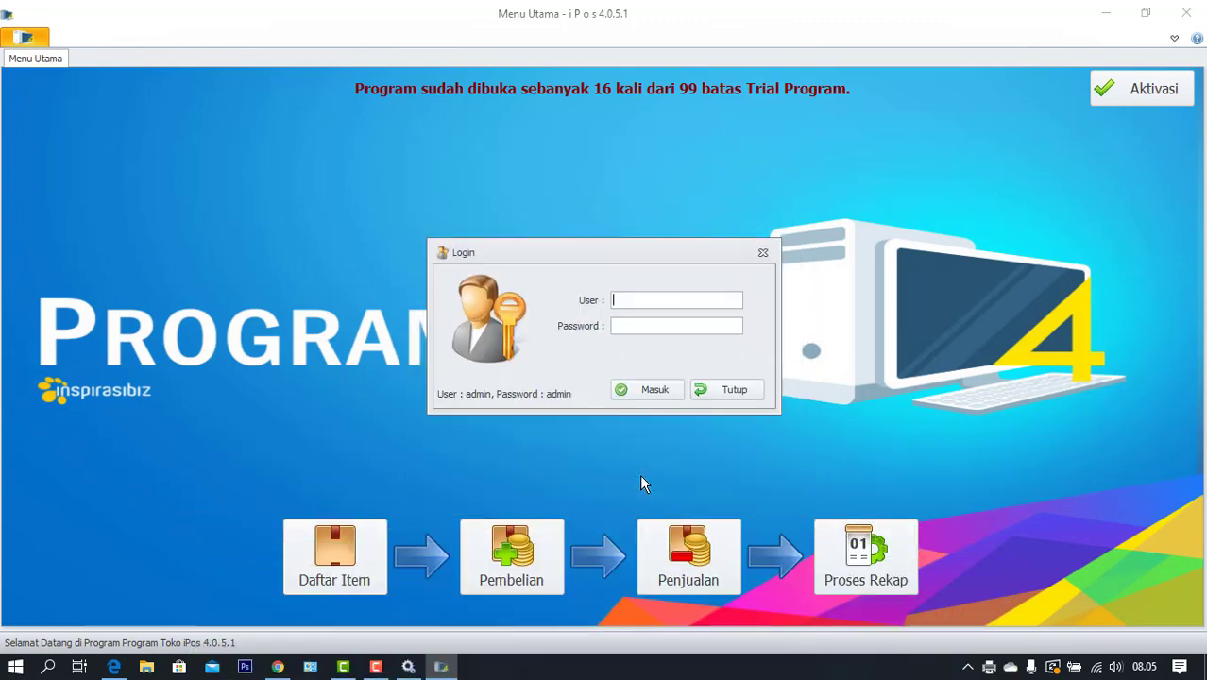
Log in with the admin username and its password
{"action": "type", "text": "admin"}
{"action": "key", "text": "Tab"}
{"action": "type", "text": "admin"}
{"action": "key", "text": "Return"}
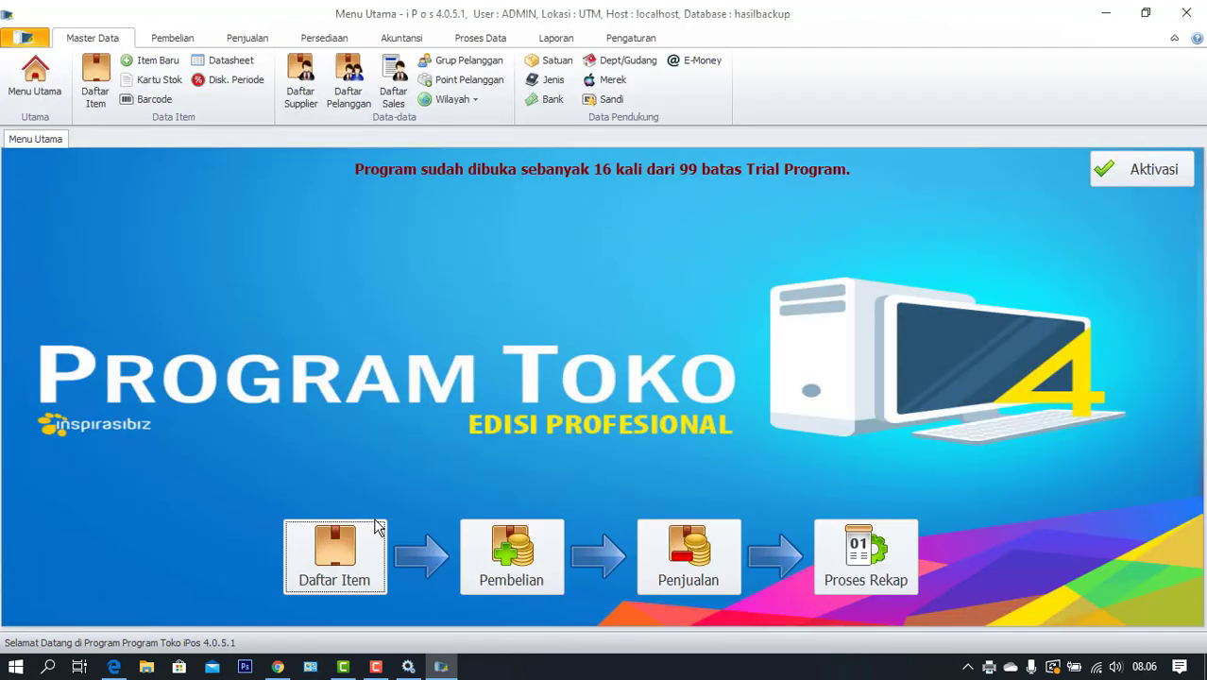
{"action": "left_click", "coordinate": [376, 527]}
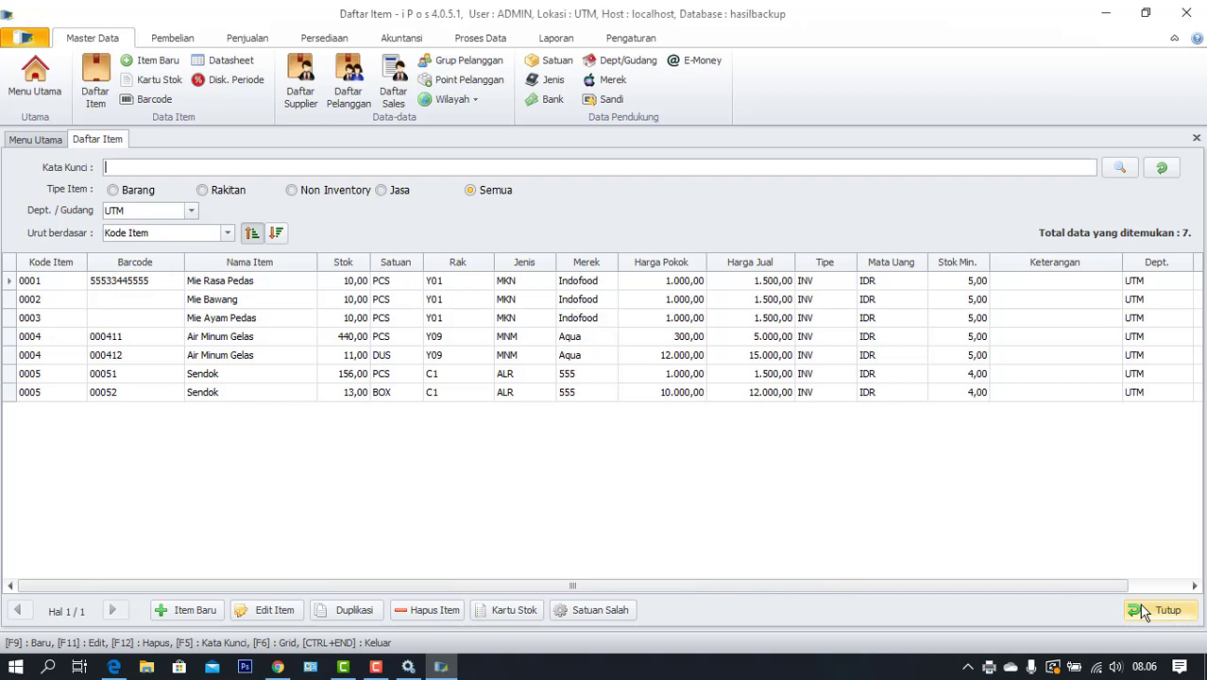
{"action": "left_click", "coordinate": [1144, 612]}
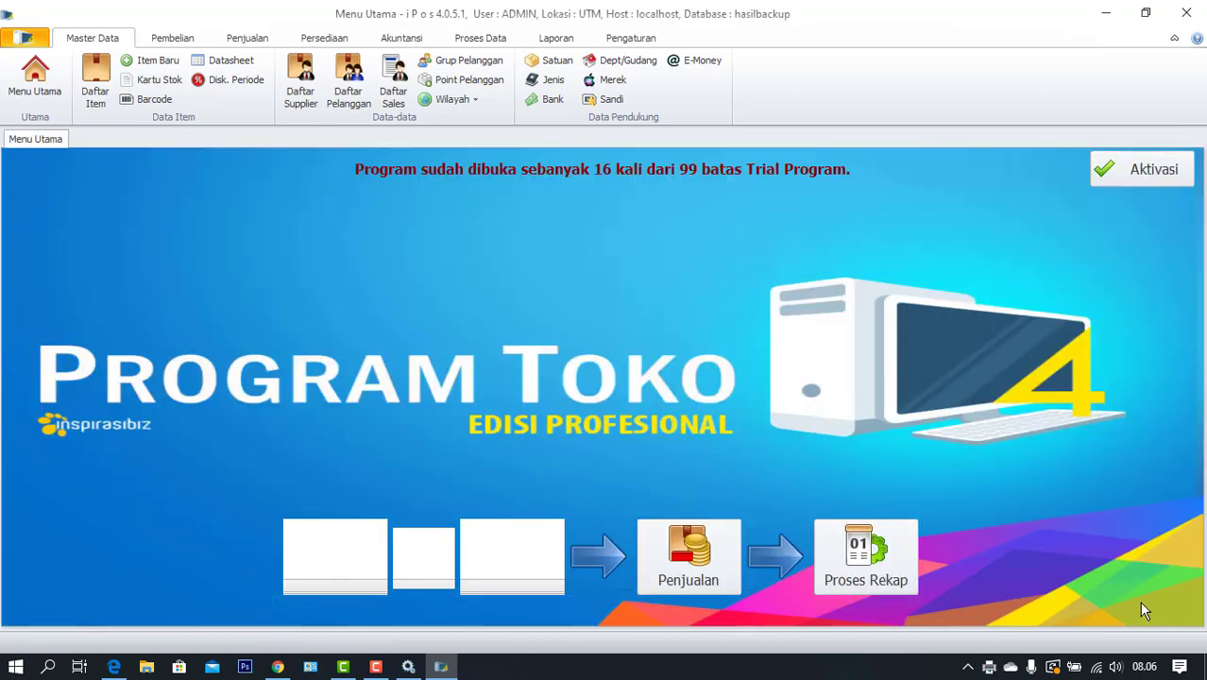